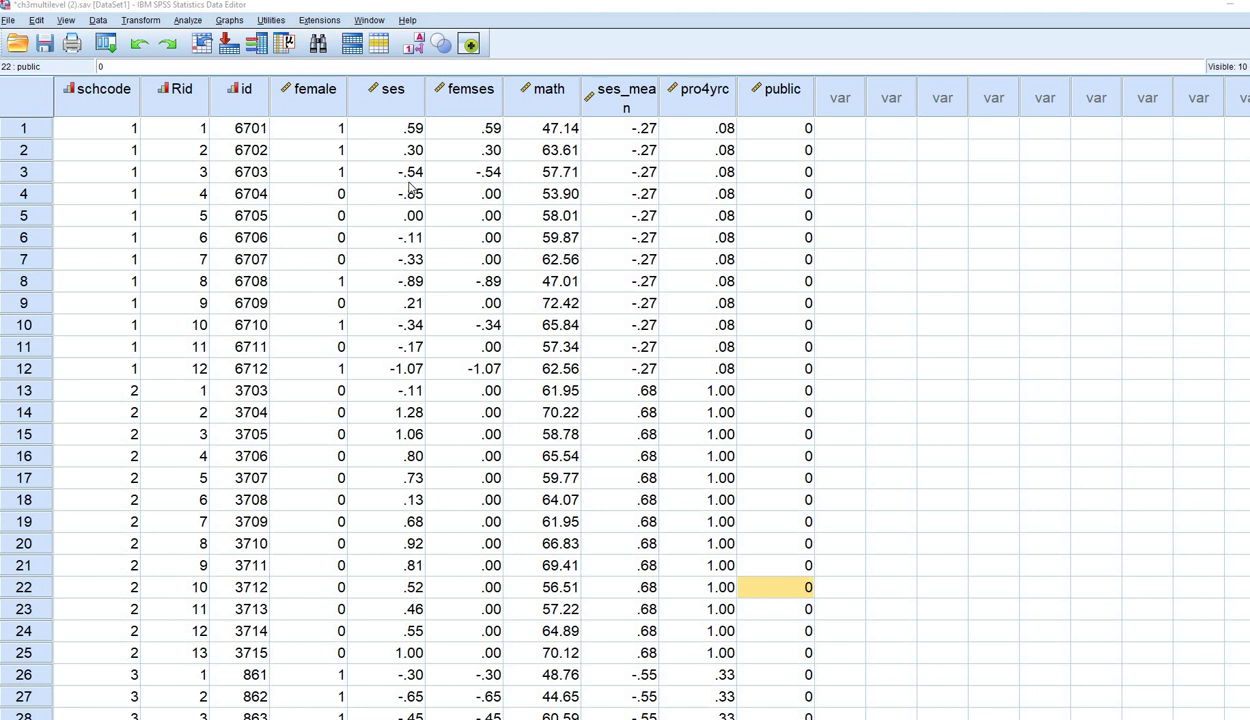
- Select the math, ses and schcode columns in the ch3multilevel data to review them
{"action": "left_click", "coordinate": [549, 114]}
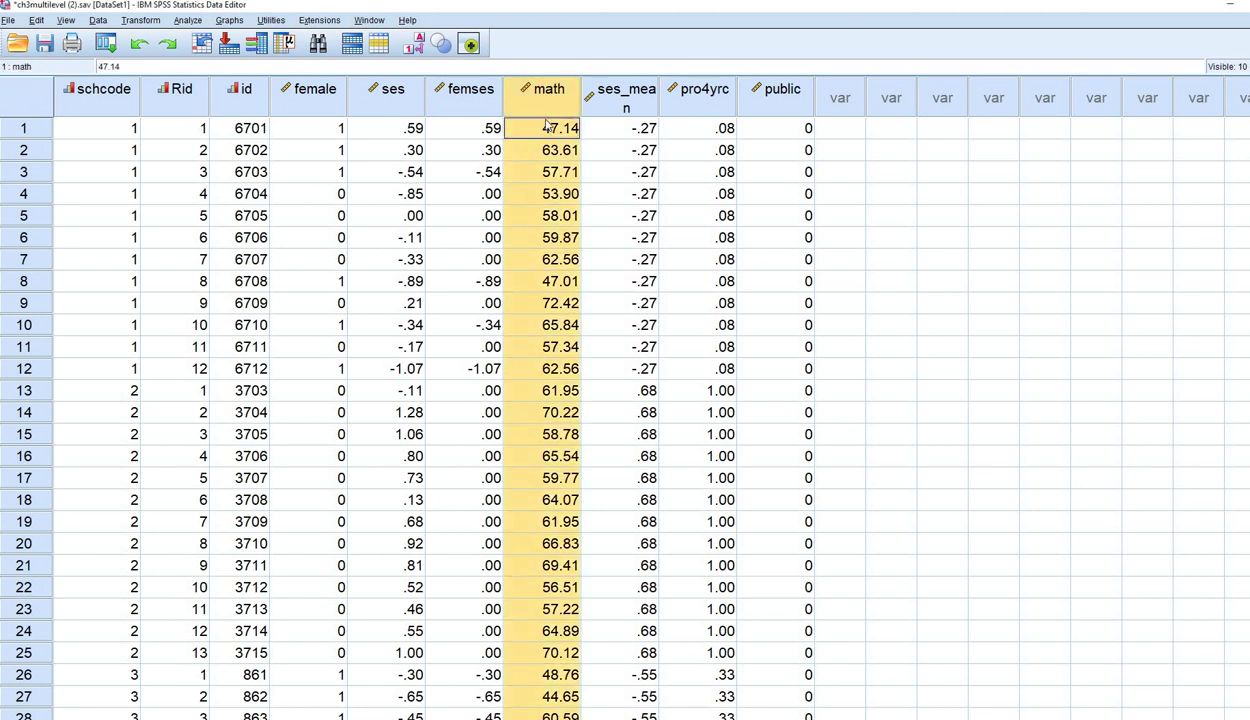
{"action": "left_click", "coordinate": [410, 114]}
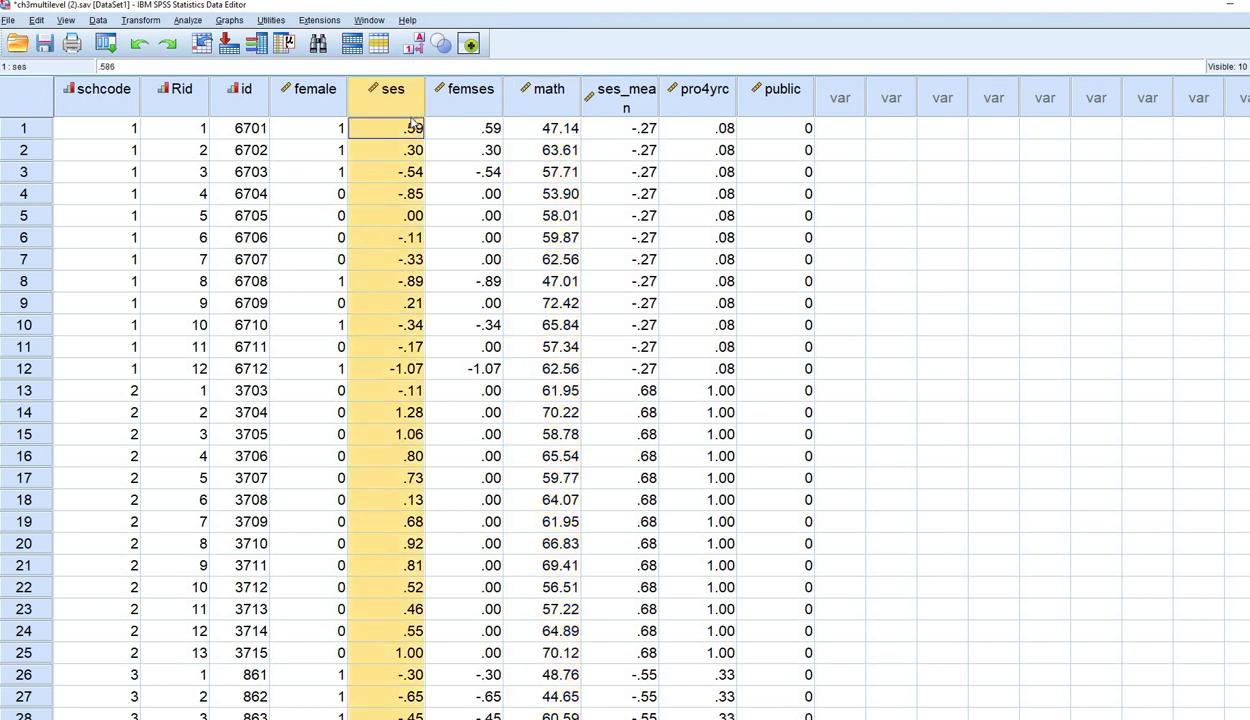
{"action": "left_click", "coordinate": [106, 102]}
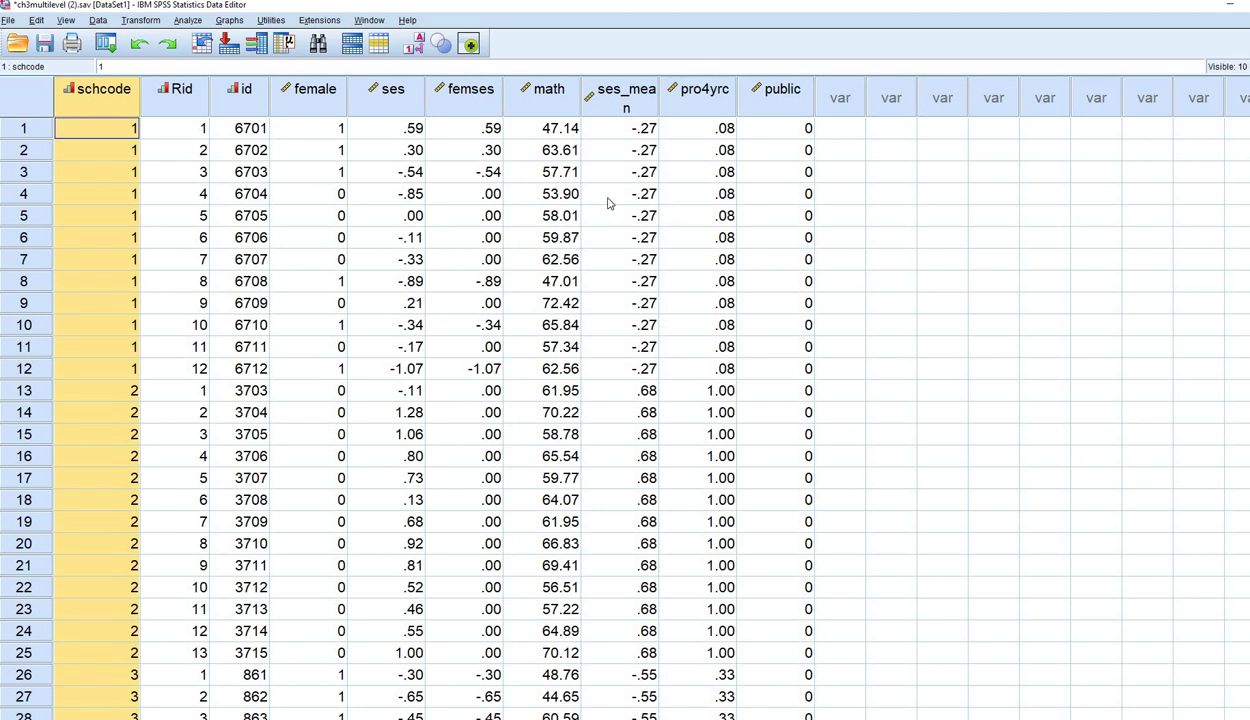
- Start Mixed Models > Linear with schcode as the subjects variable
{"action": "left_click", "coordinate": [187, 21]}
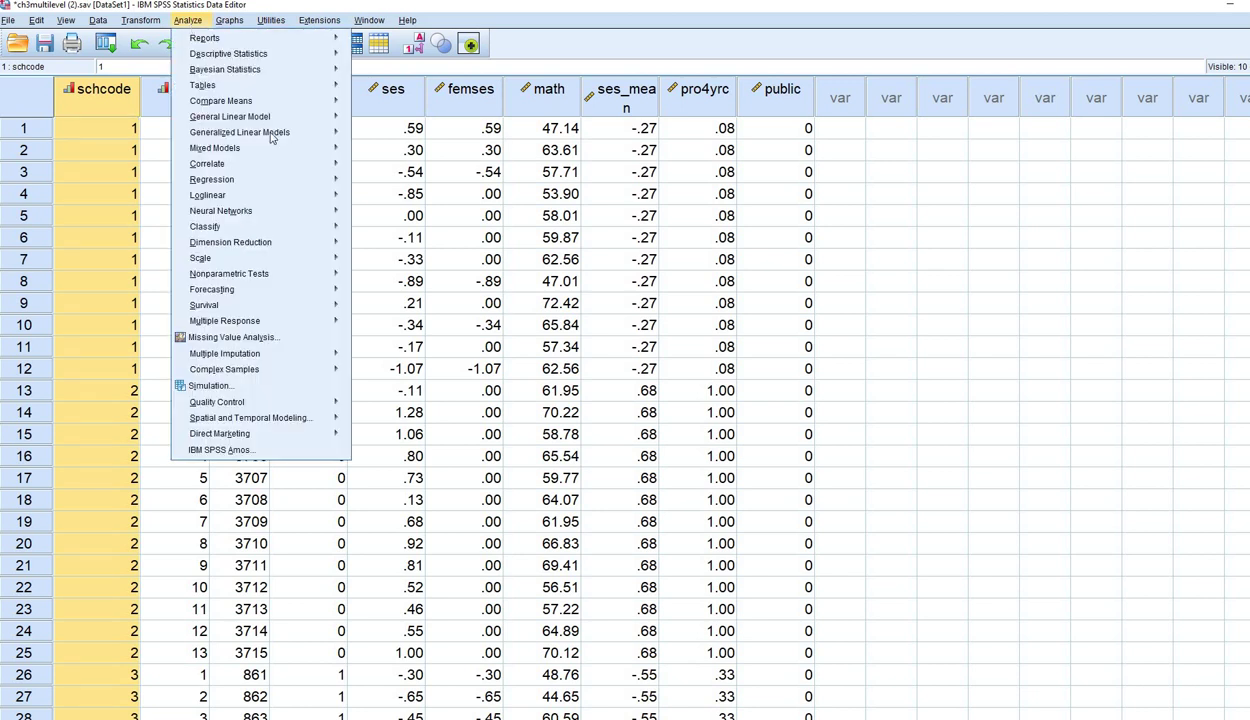
{"action": "mouse_move", "coordinate": [310, 148]}
{"action": "key", "text": "Return"}
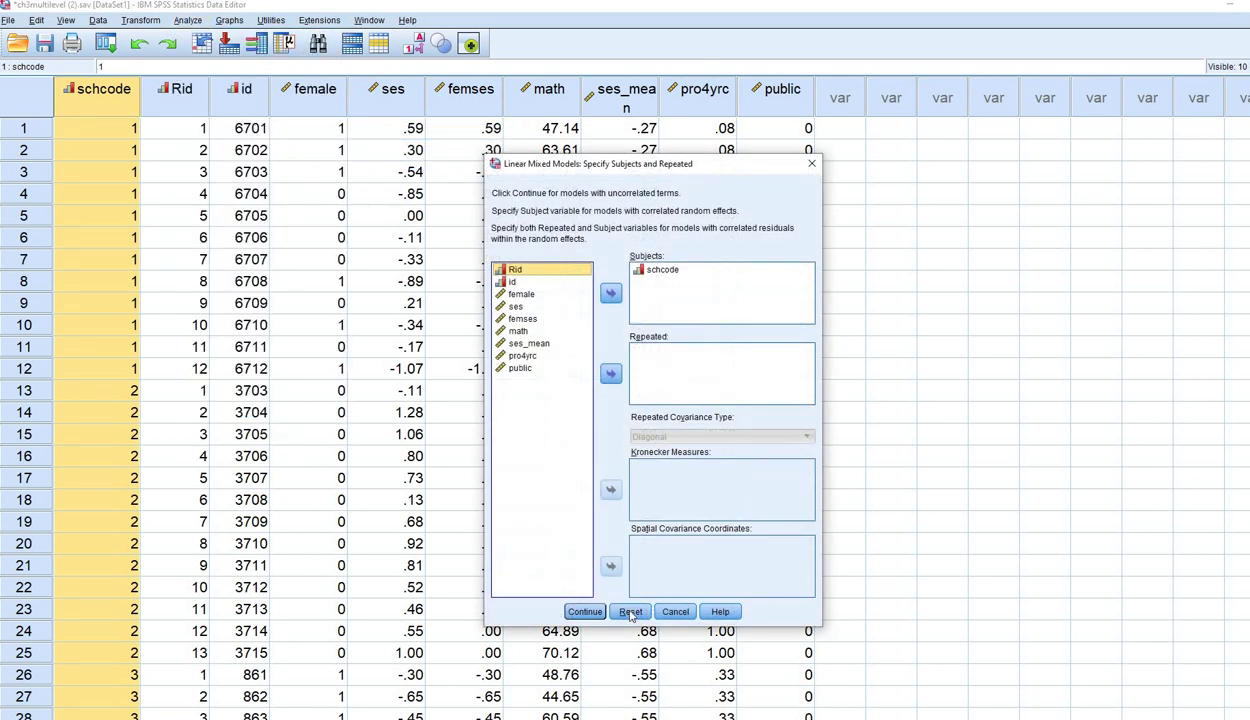
{"action": "left_click", "coordinate": [630, 612]}
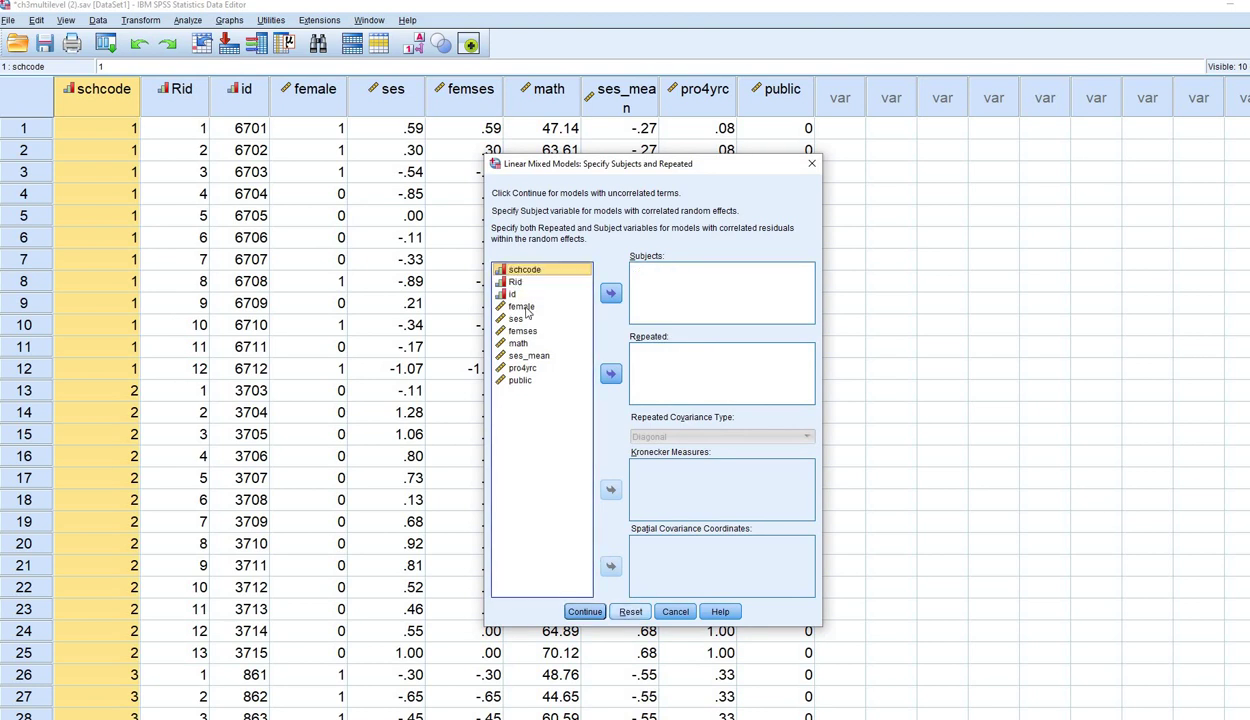
{"action": "left_click", "coordinate": [610, 293]}
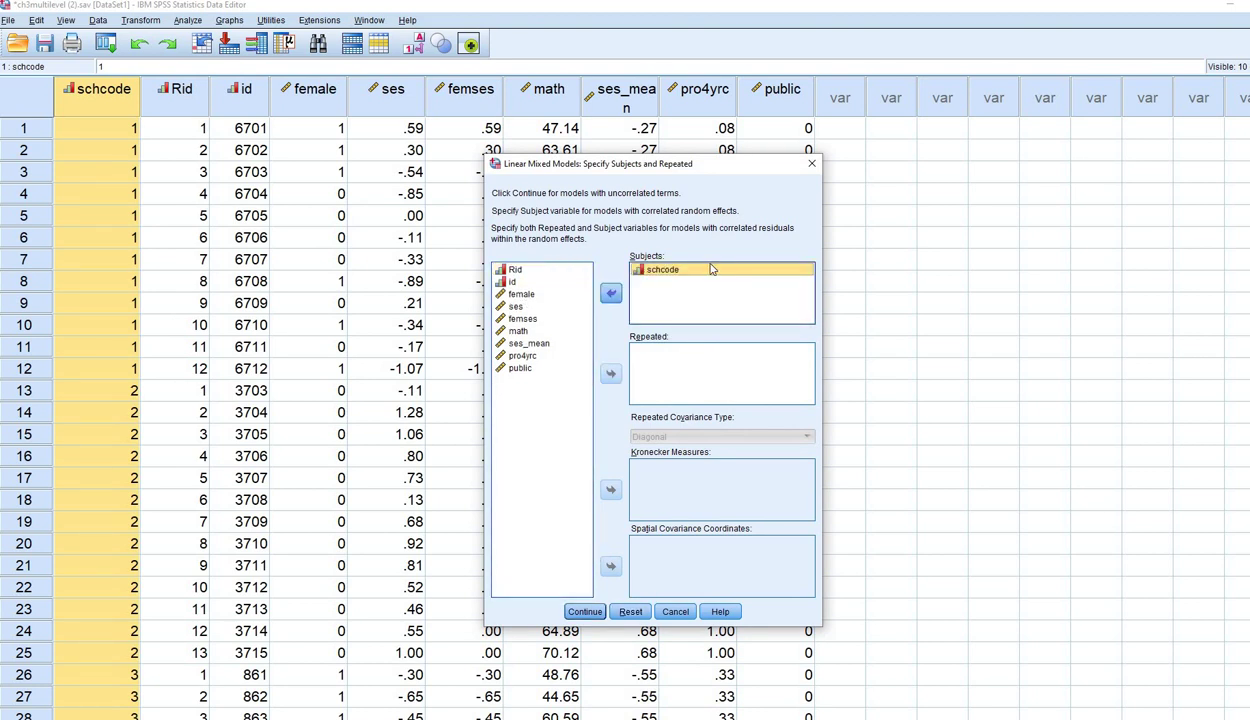
{"action": "left_click", "coordinate": [586, 612]}
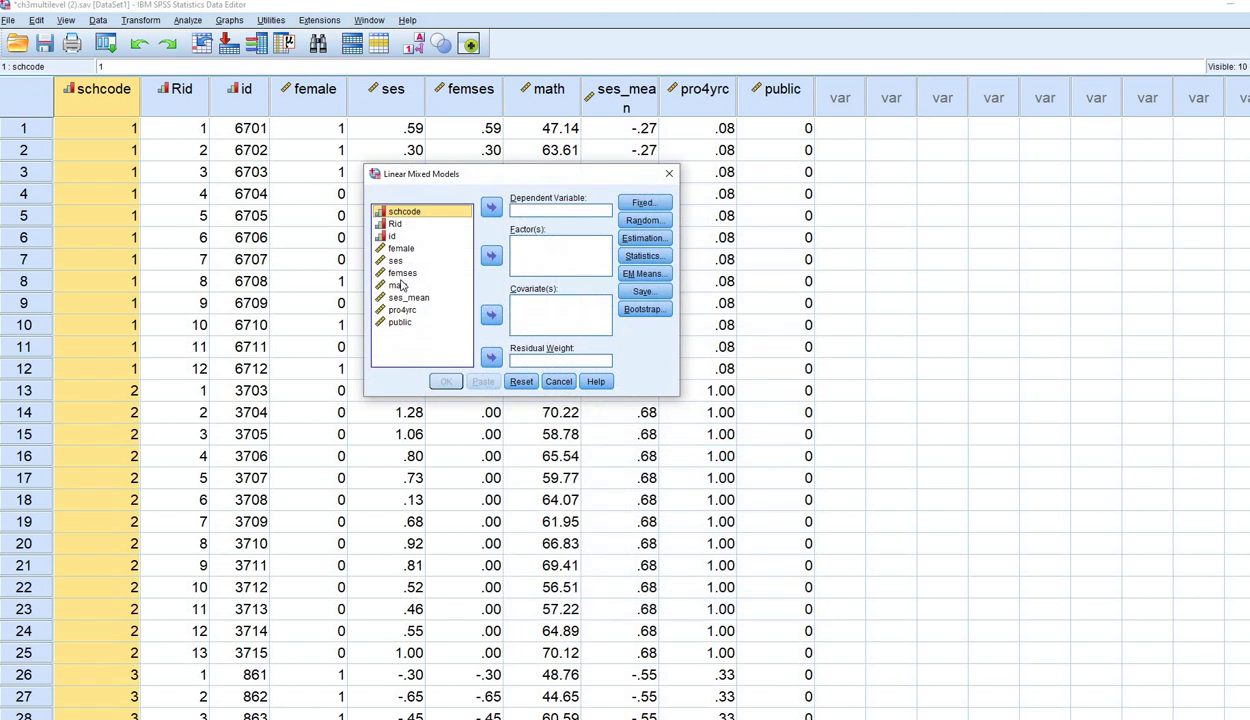
- Make math the dependent variable and ses a covariate
{"action": "left_click", "coordinate": [398, 285]}
{"action": "left_click", "coordinate": [491, 207]}
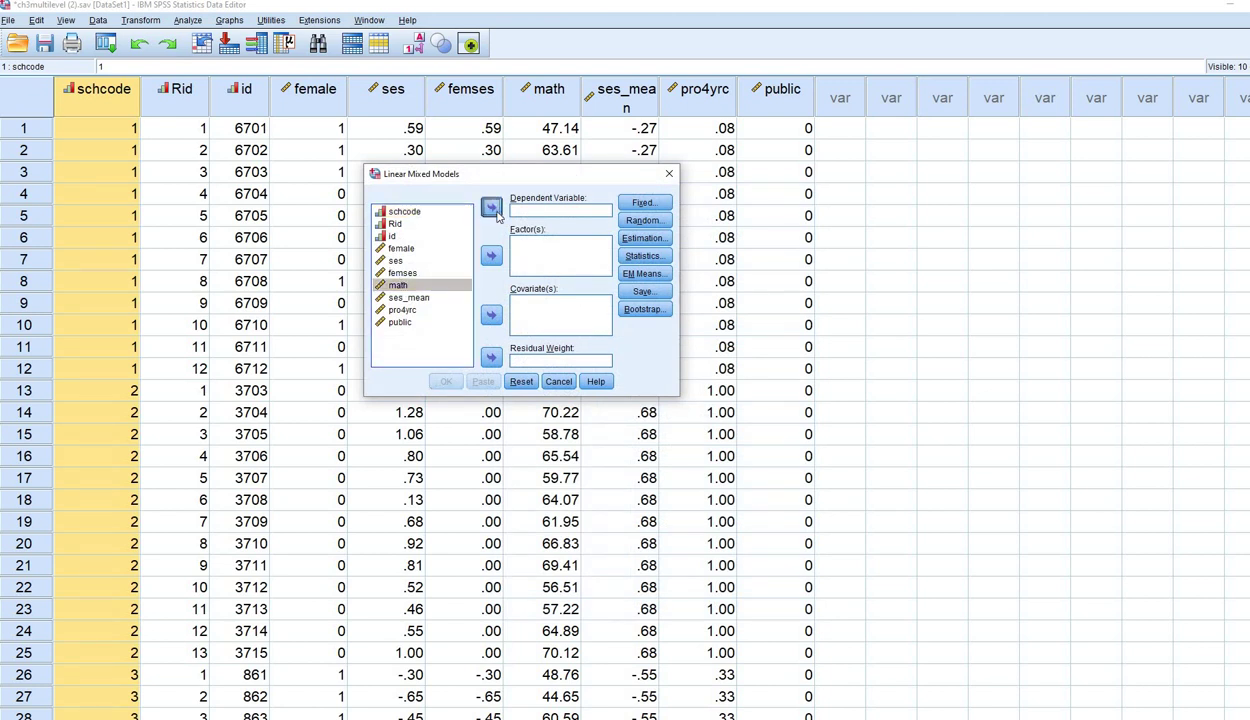
{"action": "left_click", "coordinate": [395, 262]}
{"action": "left_click", "coordinate": [491, 314]}
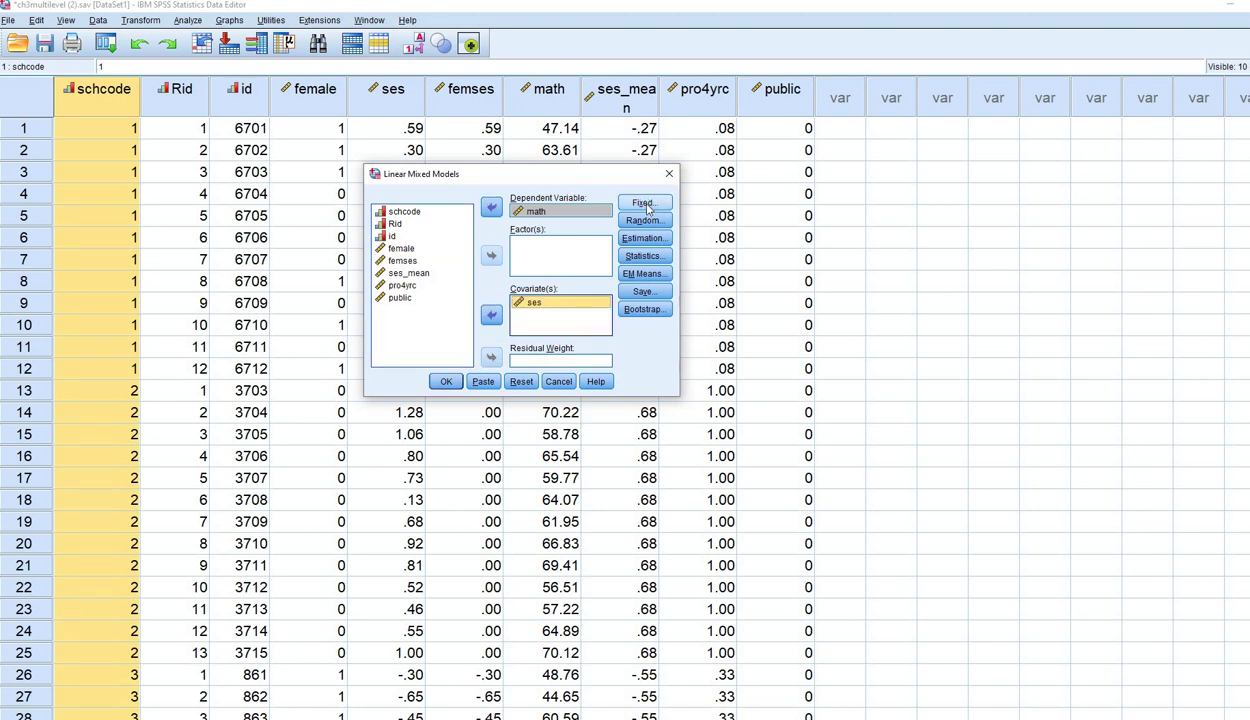
- Add ses as a fixed effect term
{"action": "left_click", "coordinate": [645, 203]}
{"action": "left_click", "coordinate": [662, 306]}
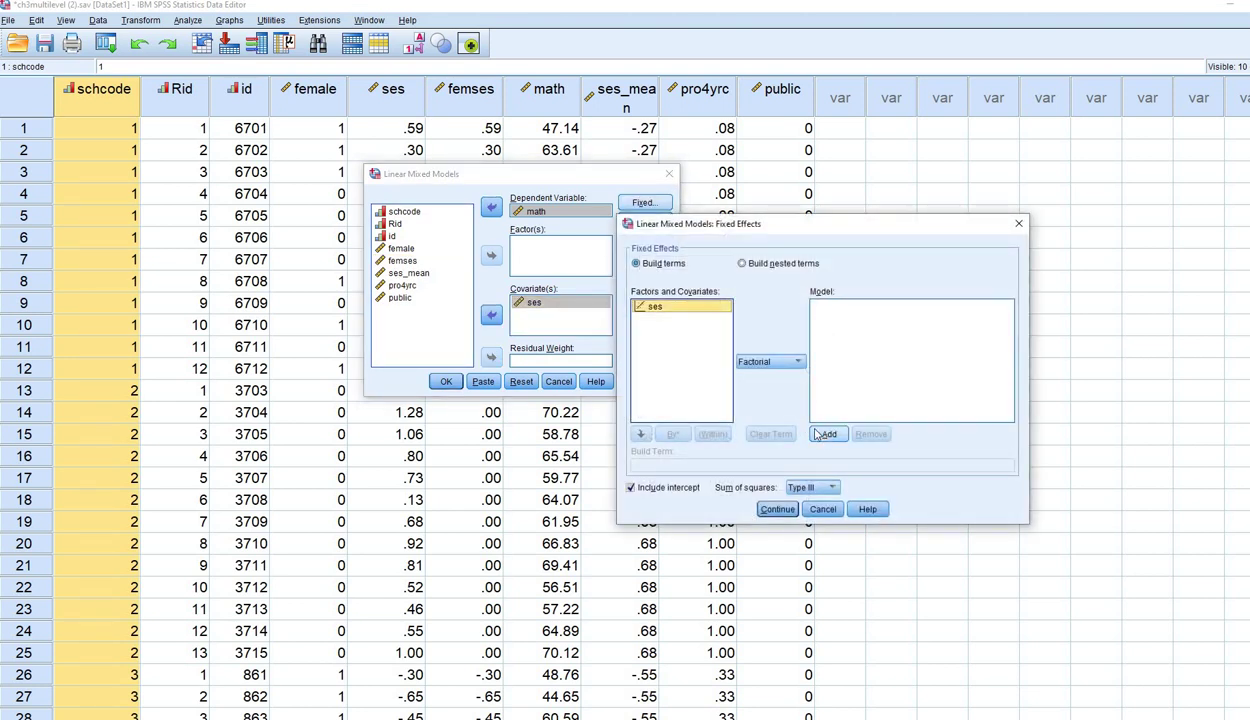
{"action": "left_click", "coordinate": [827, 434]}
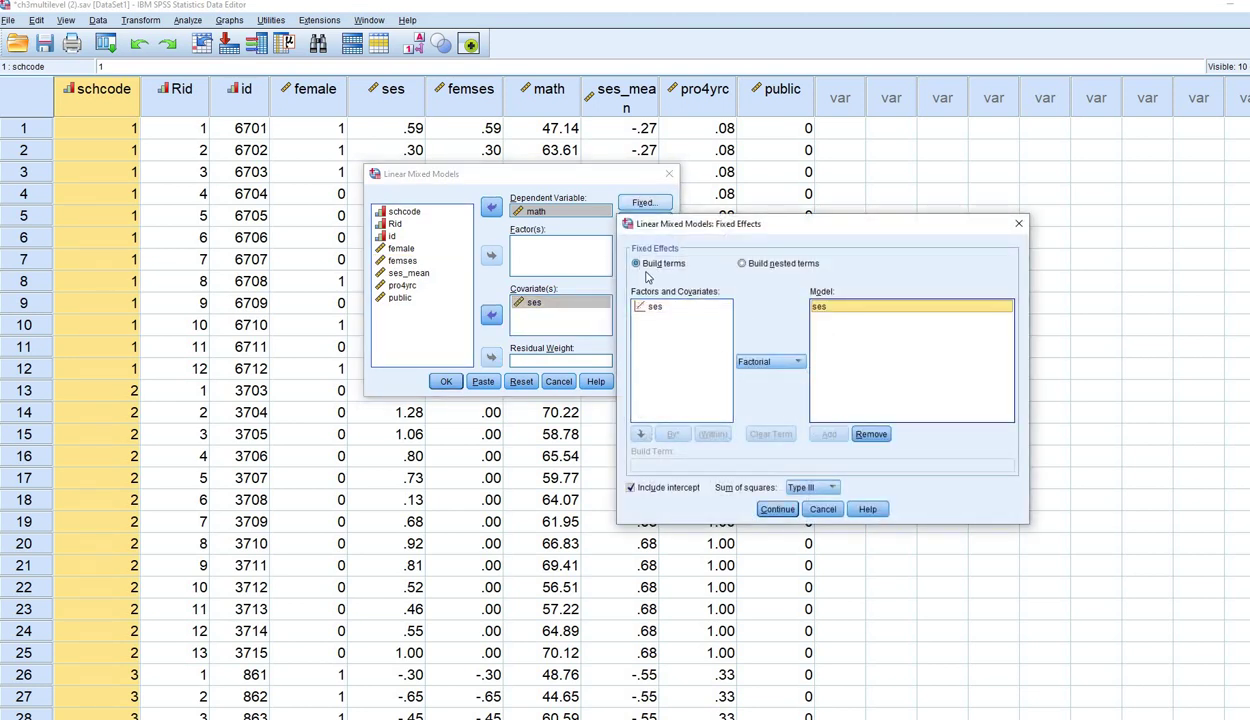
{"action": "left_click", "coordinate": [778, 509]}
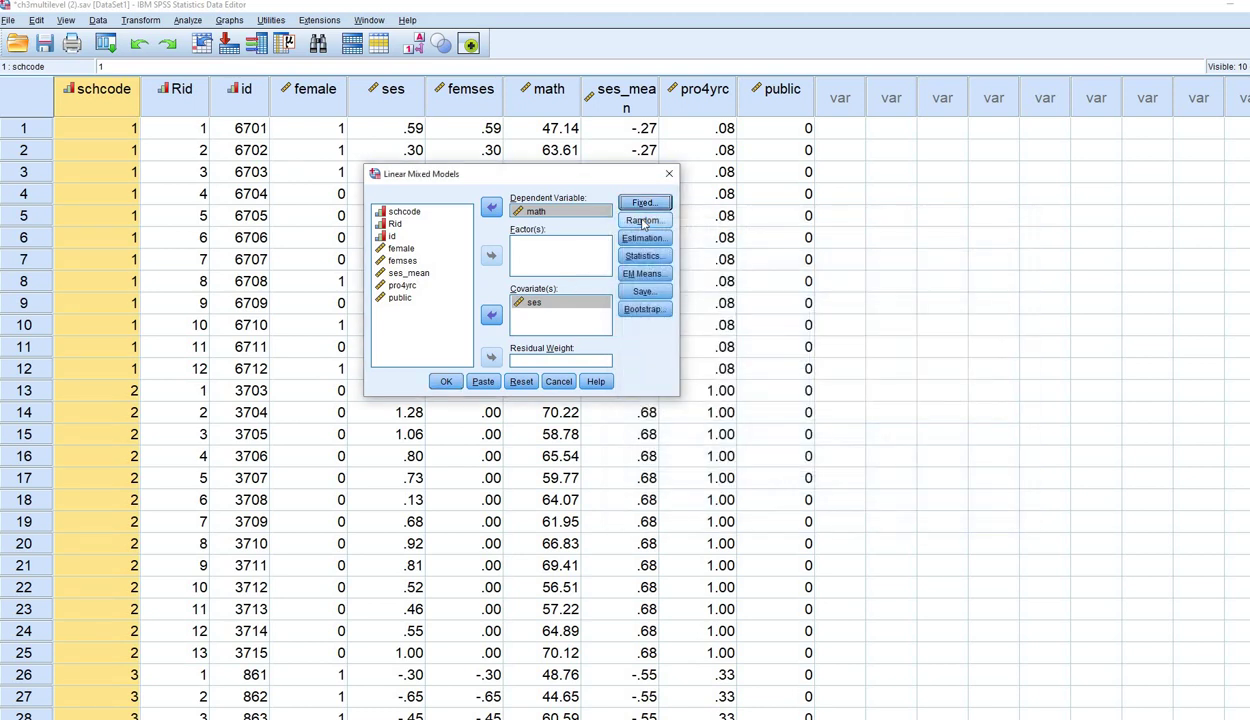
- Add a random intercept and a random ses slope, grouped by schcode
{"action": "left_click", "coordinate": [643, 220]}
{"action": "left_click", "coordinate": [742, 457]}
{"action": "left_click", "coordinate": [832, 481]}
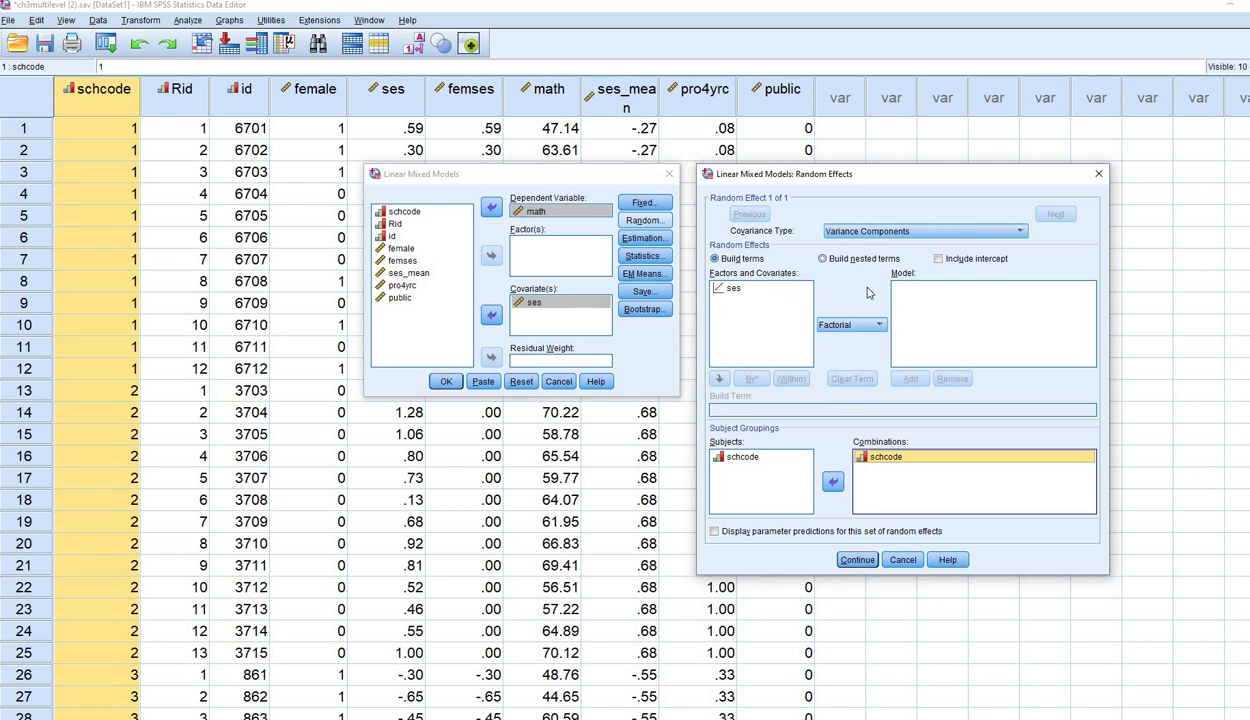
{"action": "left_click", "coordinate": [938, 259]}
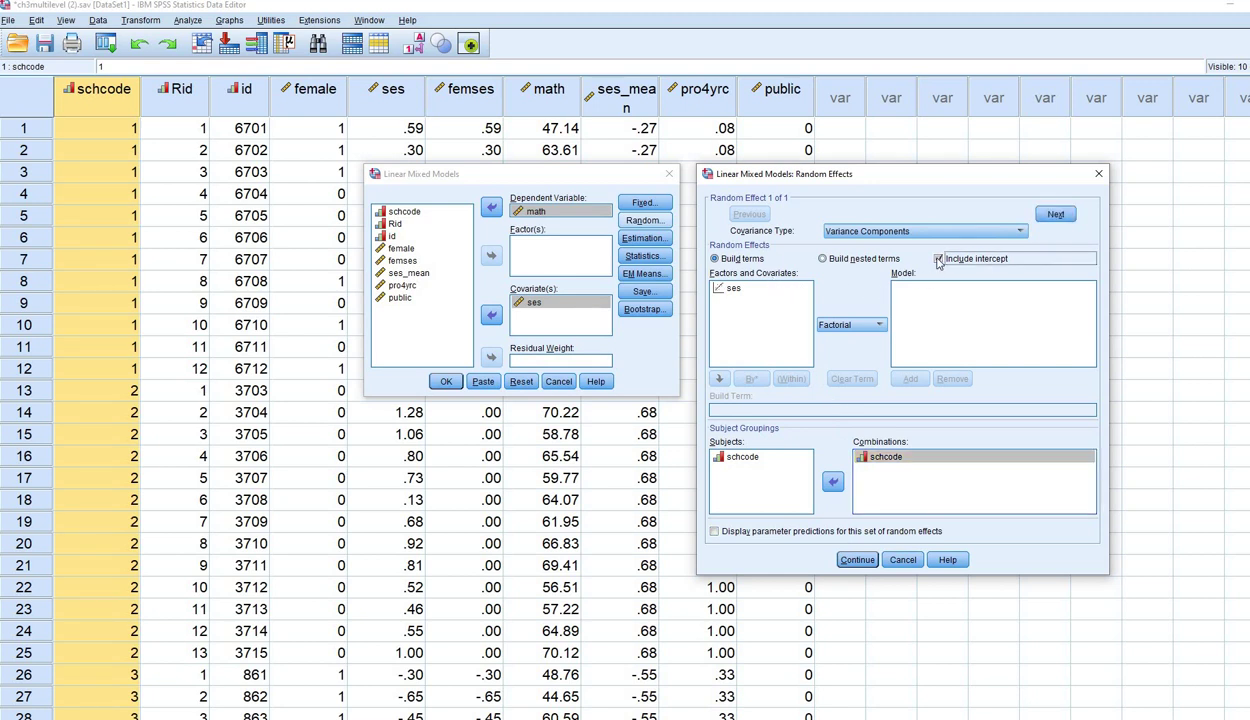
{"action": "left_click", "coordinate": [754, 305]}
{"action": "left_click_drag", "start_coordinate": [737, 294], "coordinate": [880, 338]}
- Mark up the random effects settings with pen annotations, then clear them
{"action": "left_click", "coordinate": [1205, 220]}
{"action": "mouse_move", "coordinate": [935, 244]}
{"action": "left_mouse_down"}
{"action": "mouse_move", "coordinate": [997, 280]}
{"action": "mouse_move", "coordinate": [1047, 258]}
{"action": "mouse_move", "coordinate": [945, 243]}
{"action": "left_mouse_up"}
{"action": "mouse_move", "coordinate": [888, 278]}
{"action": "left_mouse_down"}
{"action": "mouse_move", "coordinate": [927, 296]}
{"action": "mouse_move", "coordinate": [890, 290]}
{"action": "mouse_move", "coordinate": [940, 284]}
{"action": "left_mouse_up"}
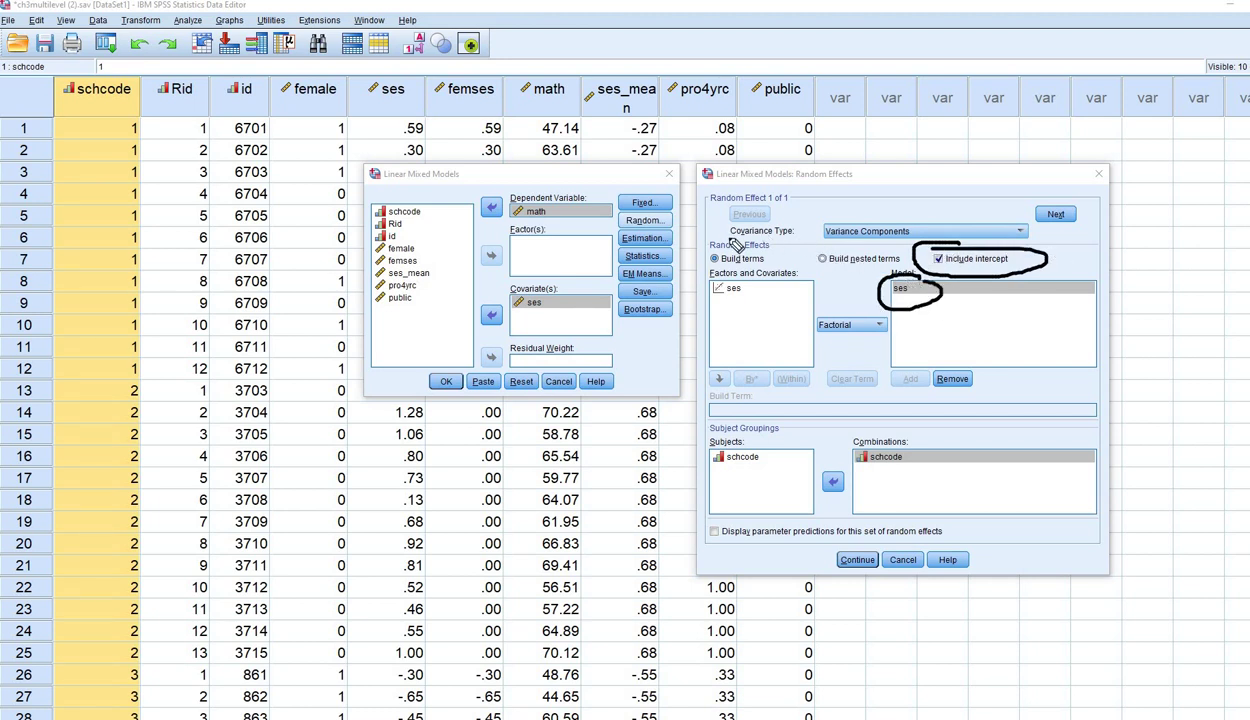
{"action": "left_click_drag", "start_coordinate": [730, 238], "coordinate": [834, 238]}
{"action": "key", "text": "Escape"}
- Confirm the random effects and keep the default estimation settings
{"action": "left_click", "coordinate": [857, 559]}
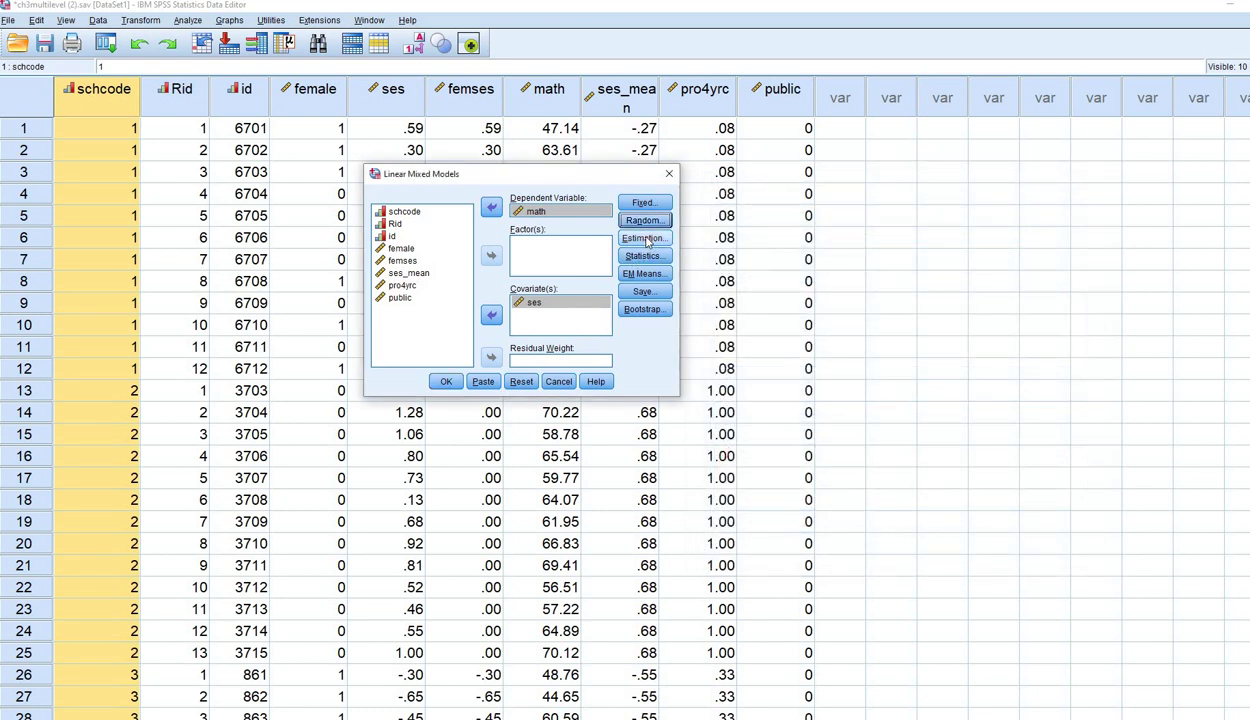
{"action": "left_click", "coordinate": [645, 239]}
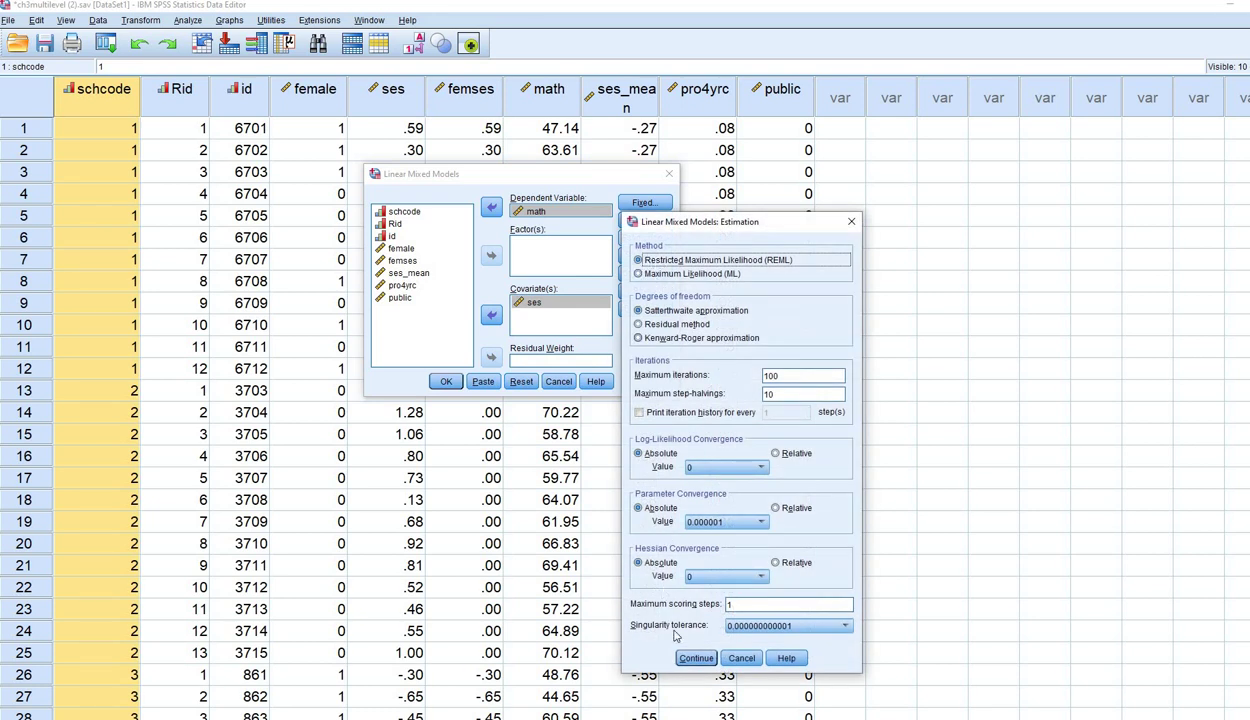
{"action": "left_click", "coordinate": [697, 657]}
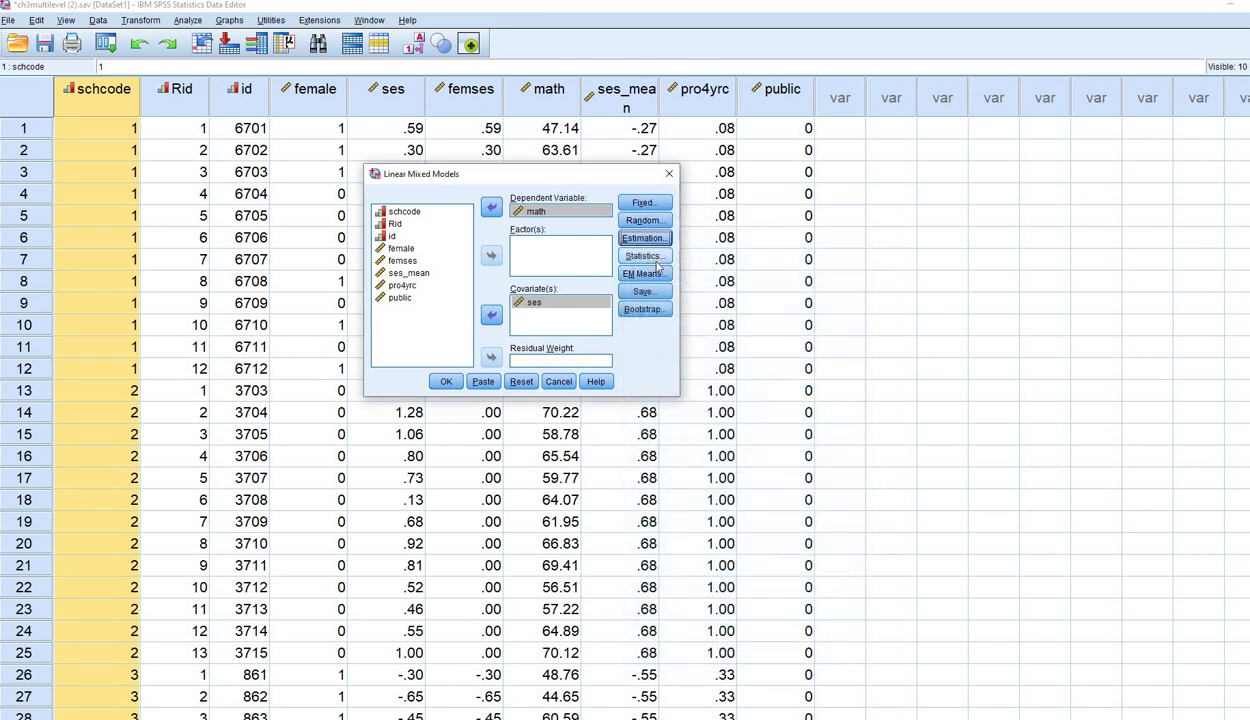
- Request fixed-effect estimates, covariance parameter tests and random-effect covariances, then run the model
{"action": "left_click", "coordinate": [640, 258]}
{"action": "left_click", "coordinate": [632, 309]}
{"action": "left_click", "coordinate": [631, 321]}
{"action": "left_click", "coordinate": [632, 362]}
{"action": "left_click", "coordinate": [655, 434]}
{"action": "left_click", "coordinate": [446, 381]}
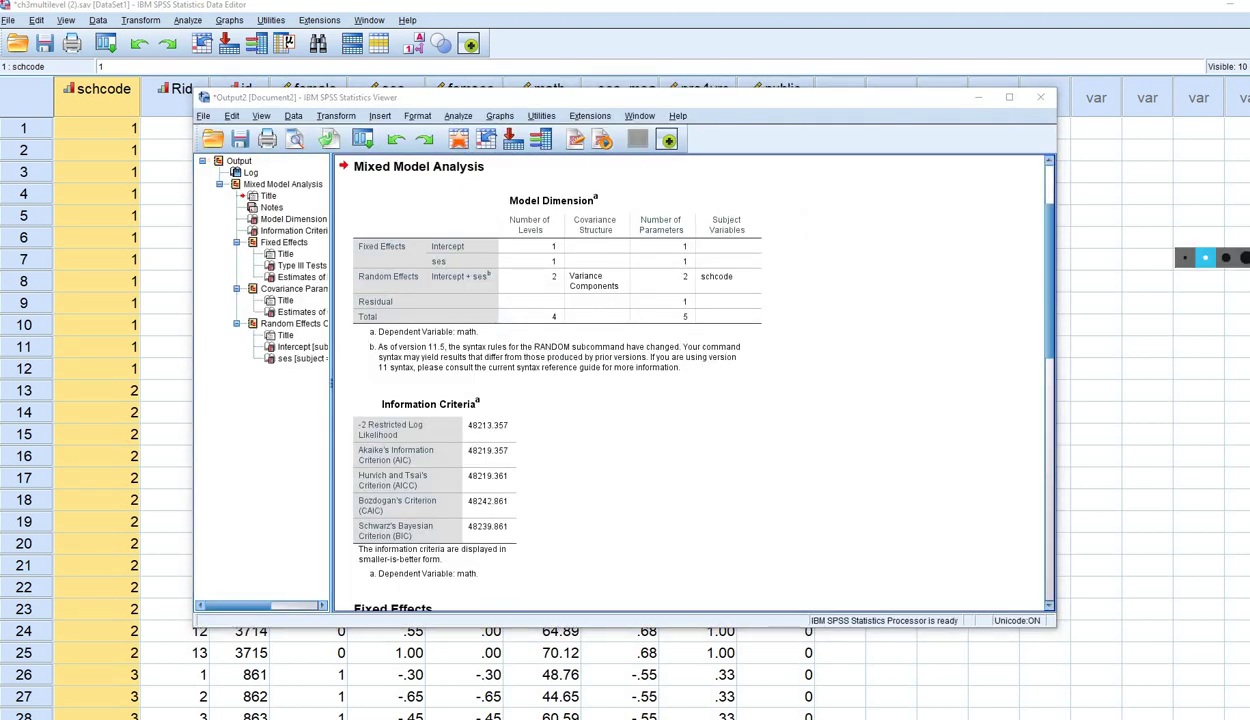
- Mark entries in the Model Dimension table with pen annotations, then clear them
{"action": "left_click_drag", "start_coordinate": [586, 209], "coordinate": [511, 209]}
{"action": "left_click_drag", "start_coordinate": [428, 286], "coordinate": [616, 291]}
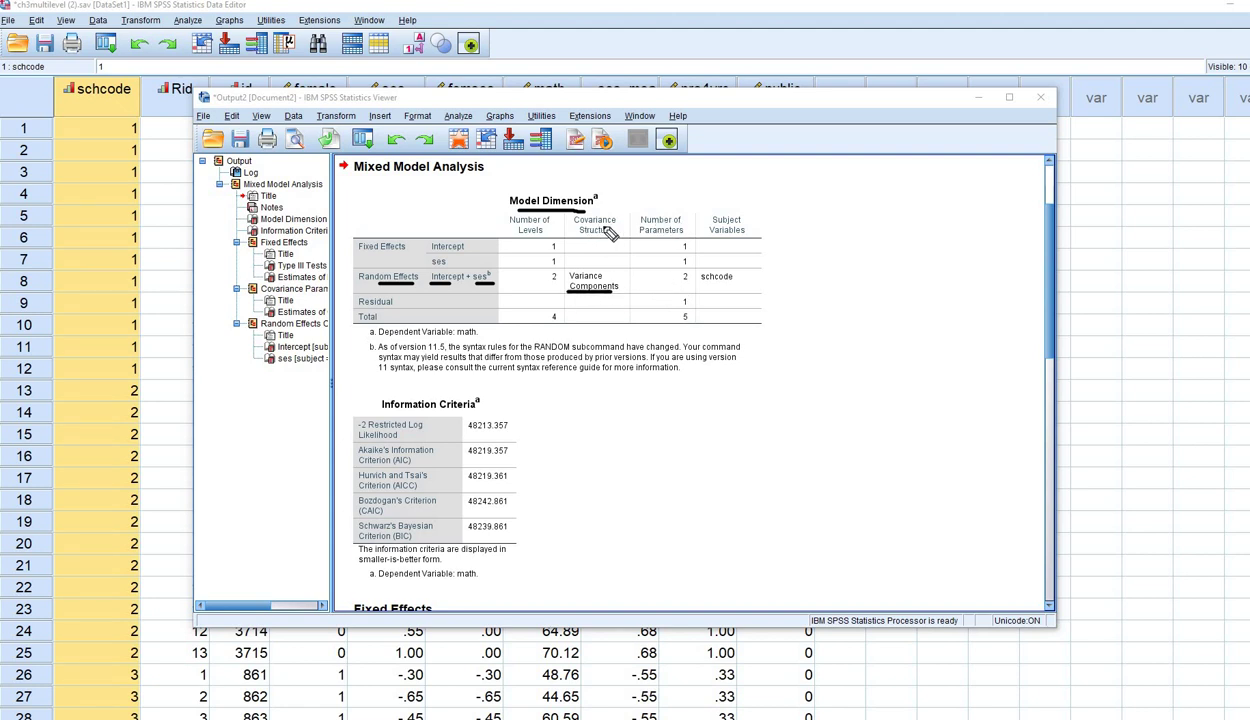
{"action": "mouse_move", "coordinate": [680, 289]}
{"action": "left_mouse_down"}
{"action": "mouse_move", "coordinate": [698, 270]}
{"action": "mouse_move", "coordinate": [668, 280]}
{"action": "mouse_move", "coordinate": [676, 264]}
{"action": "left_mouse_up"}
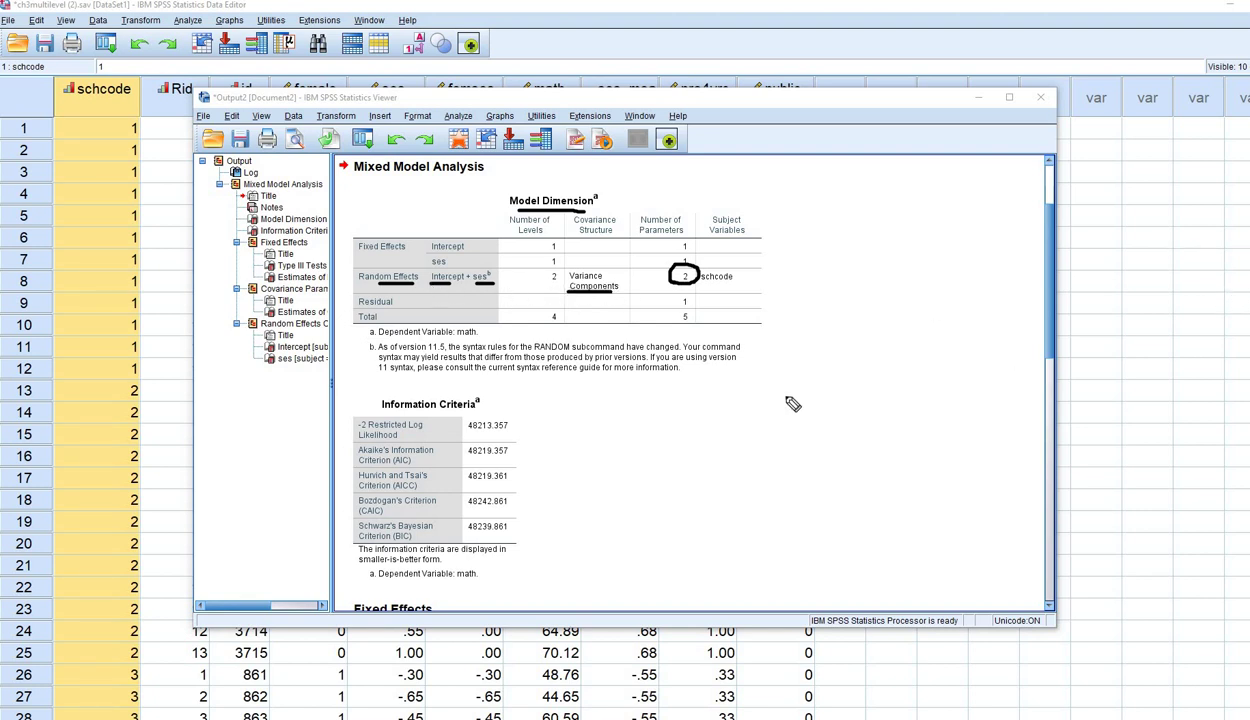
{"action": "key", "text": "Escape"}
- Scroll to the covariance parameters and mark the ses slope variance of .720379
{"action": "scroll", "coordinate": [790, 405], "scroll_direction": "down", "scroll_amount": 10}
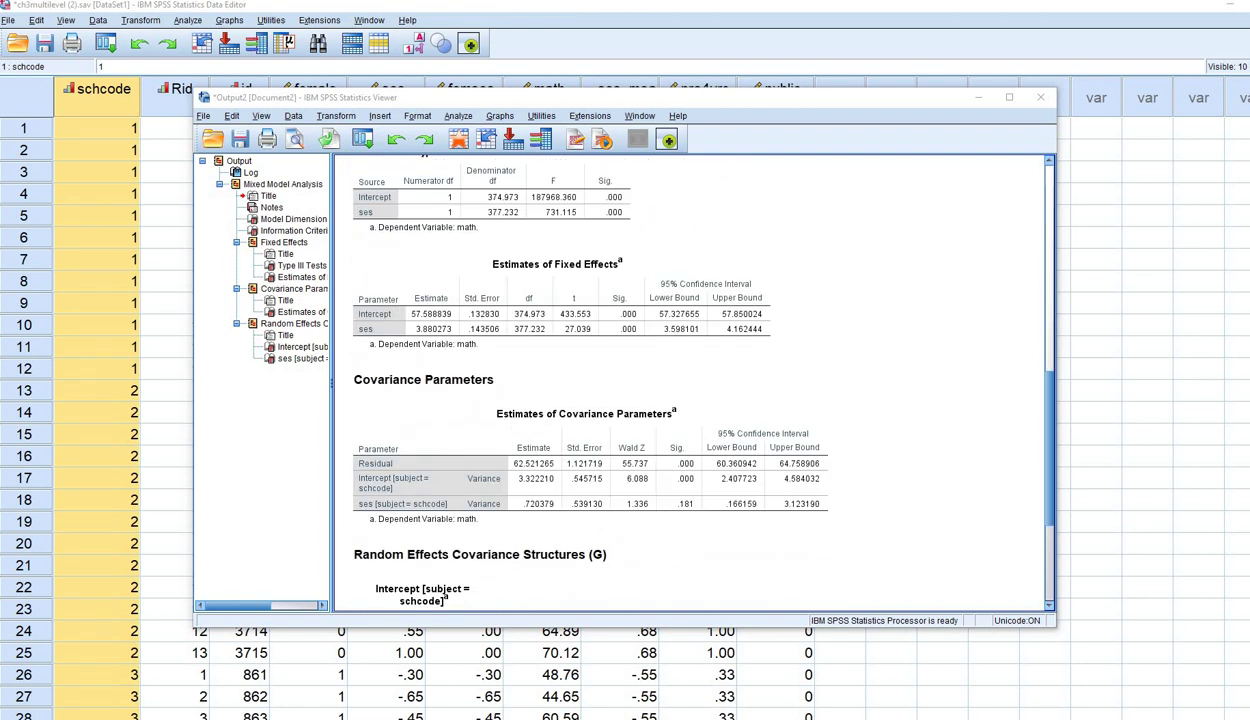
{"action": "left_click", "coordinate": [1242, 215]}
{"action": "mouse_move", "coordinate": [500, 466]}
{"action": "left_mouse_down"}
{"action": "mouse_move", "coordinate": [503, 452]}
{"action": "mouse_move", "coordinate": [458, 463]}
{"action": "mouse_move", "coordinate": [505, 455]}
{"action": "mouse_move", "coordinate": [518, 489]}
{"action": "mouse_move", "coordinate": [466, 506]}
{"action": "mouse_move", "coordinate": [505, 502]}
{"action": "left_mouse_up"}
{"action": "key", "text": "Escape"}
- Reopen Linear Mixed Models, keeping schcode as the subjects variable
{"action": "left_click", "coordinate": [458, 116]}
{"action": "mouse_move", "coordinate": [605, 243]}
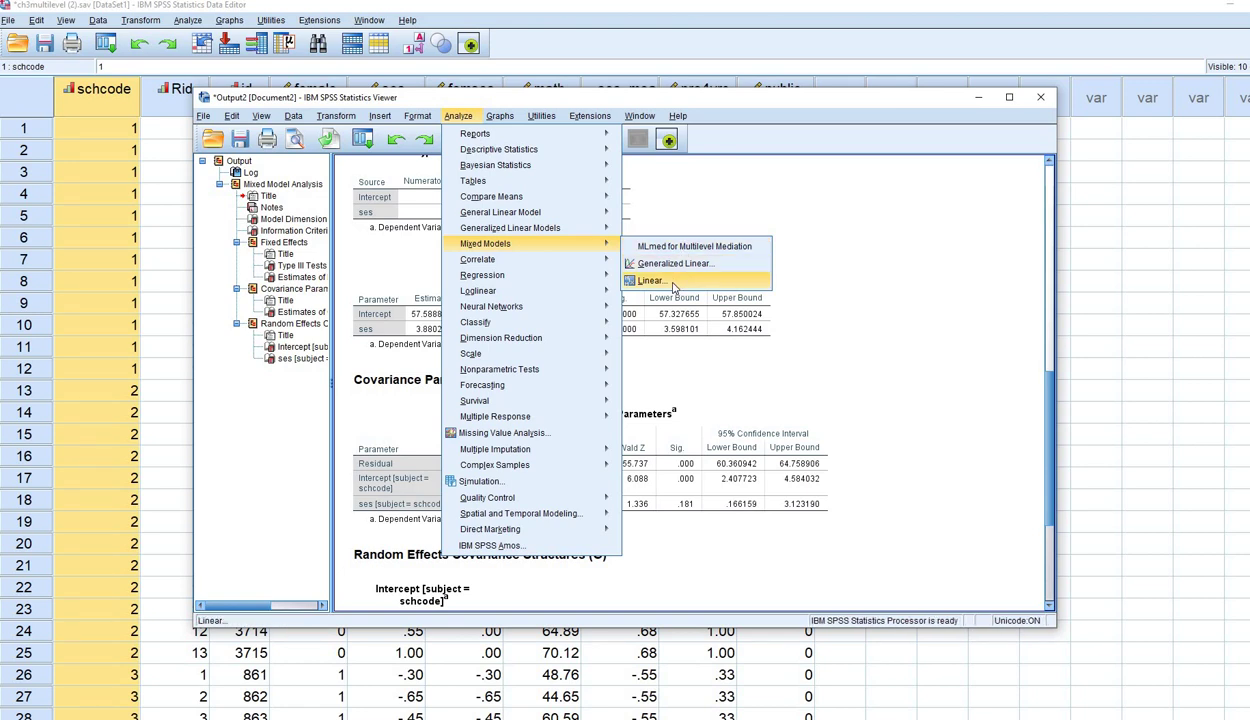
{"action": "left_click", "coordinate": [674, 287]}
{"action": "left_click", "coordinate": [571, 601]}
- Set the random effects covariance type to Unstructured and confirm
{"action": "left_click", "coordinate": [643, 220]}
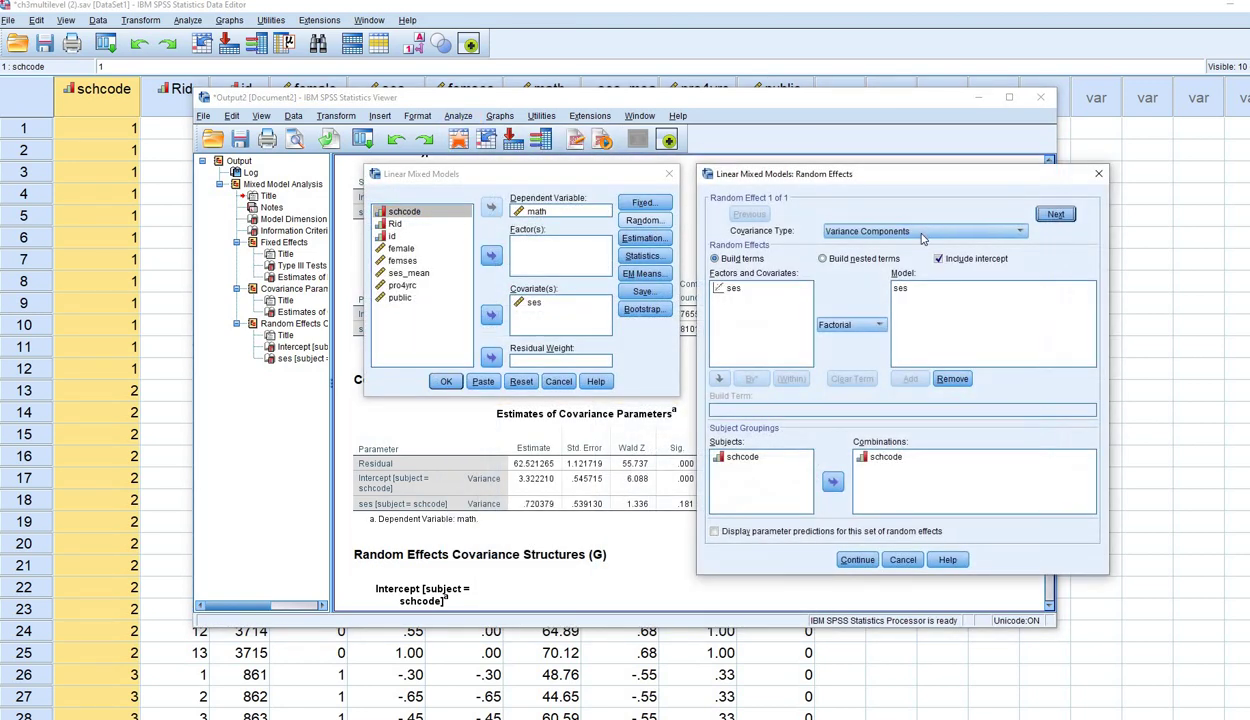
{"action": "left_click", "coordinate": [922, 232]}
{"action": "scroll", "coordinate": [860, 290], "scroll_direction": "down", "scroll_amount": 3}
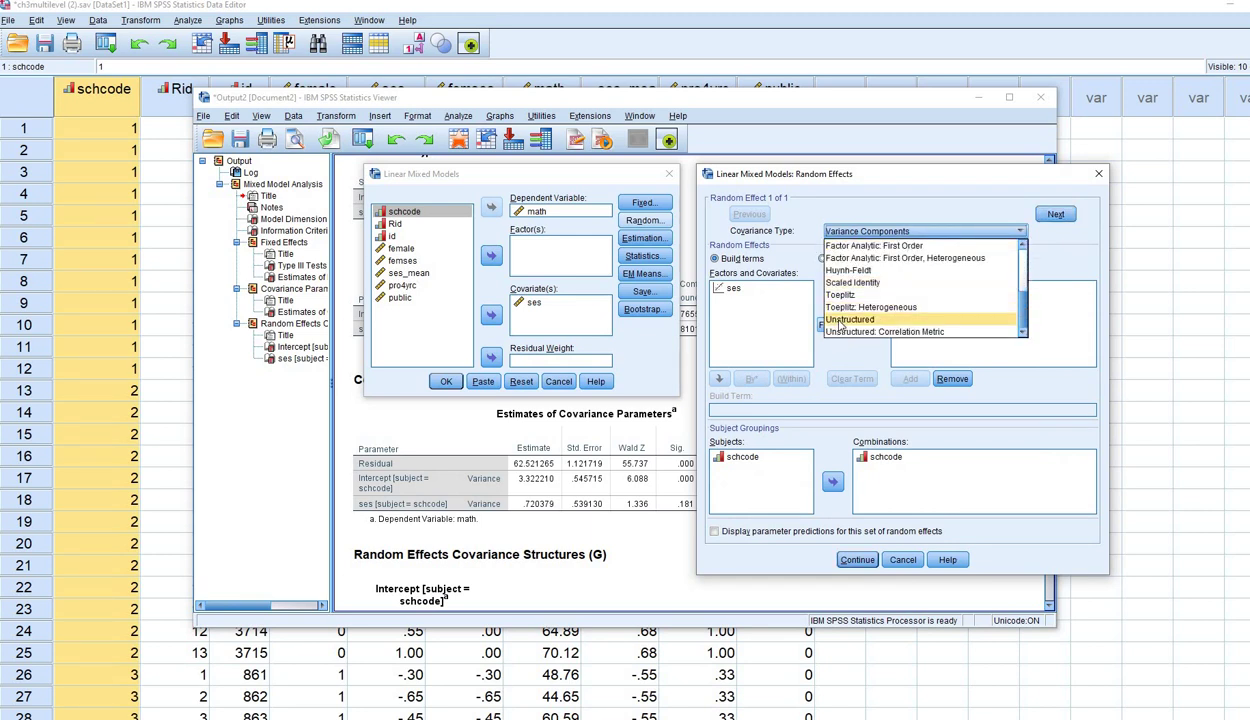
{"action": "left_click", "coordinate": [849, 319]}
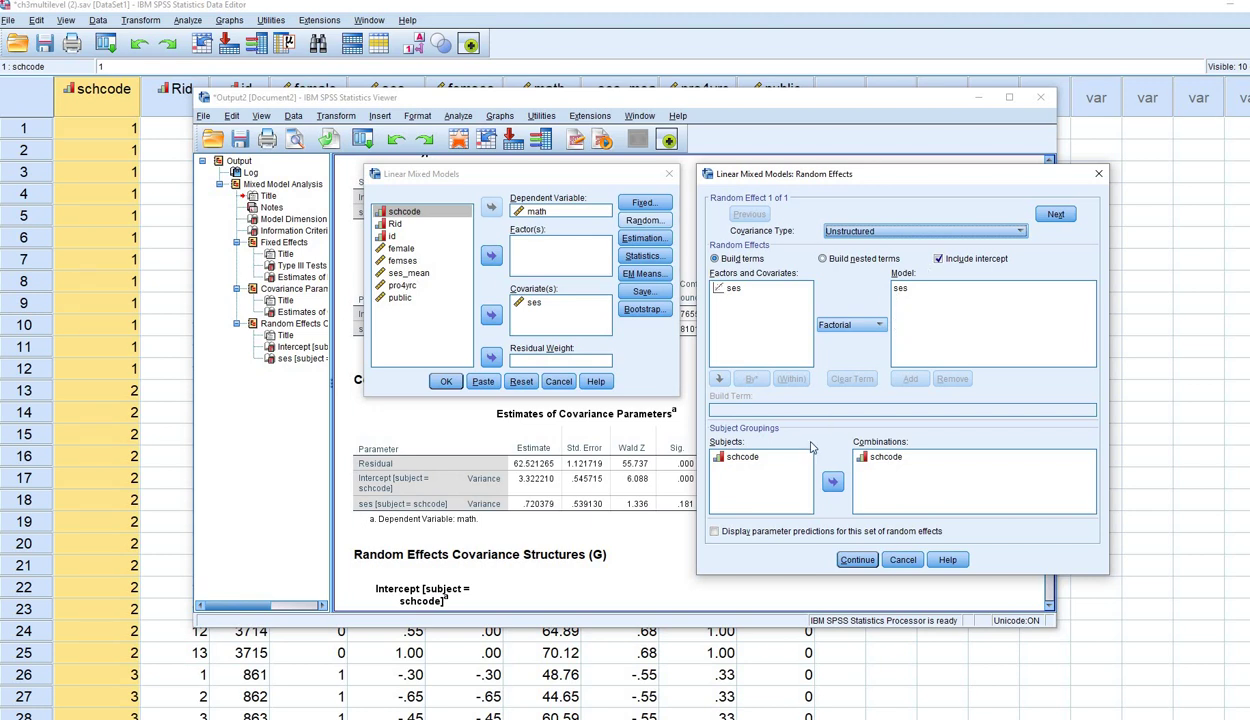
{"action": "left_click", "coordinate": [855, 560]}
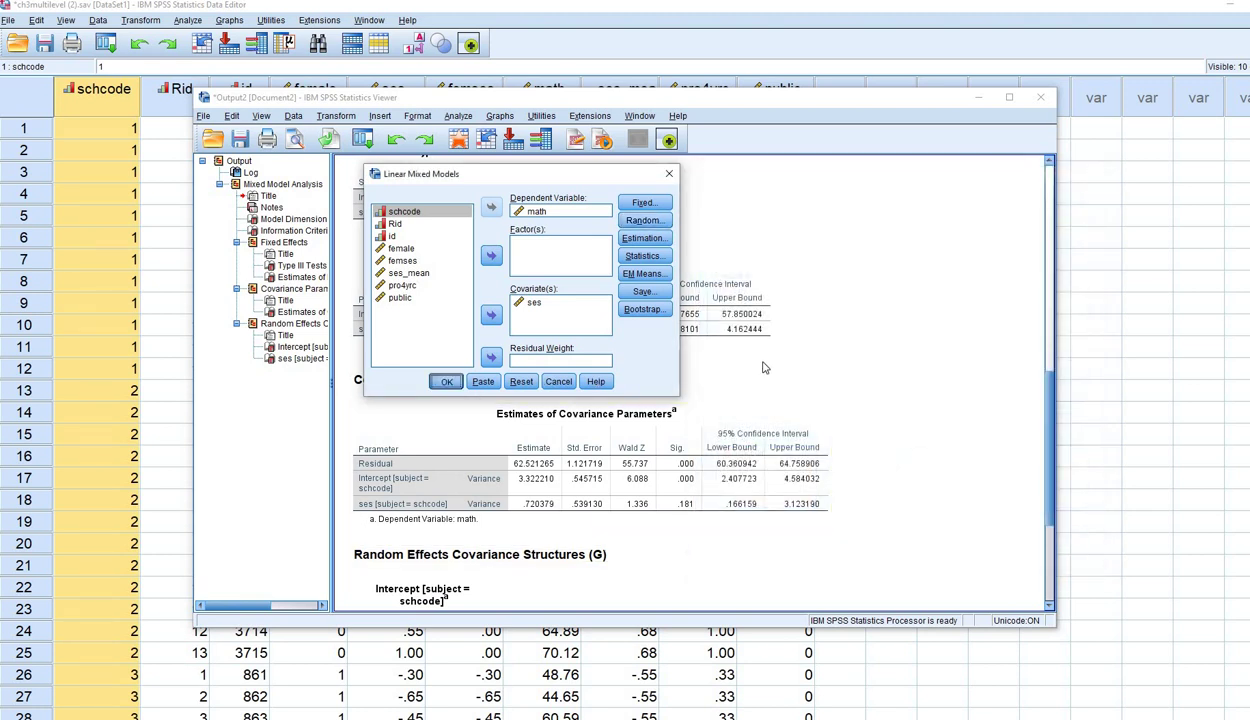
- Run the model and mark the Identity covariance structure with its 1 random-effect parameter
{"action": "key", "text": "Return"}
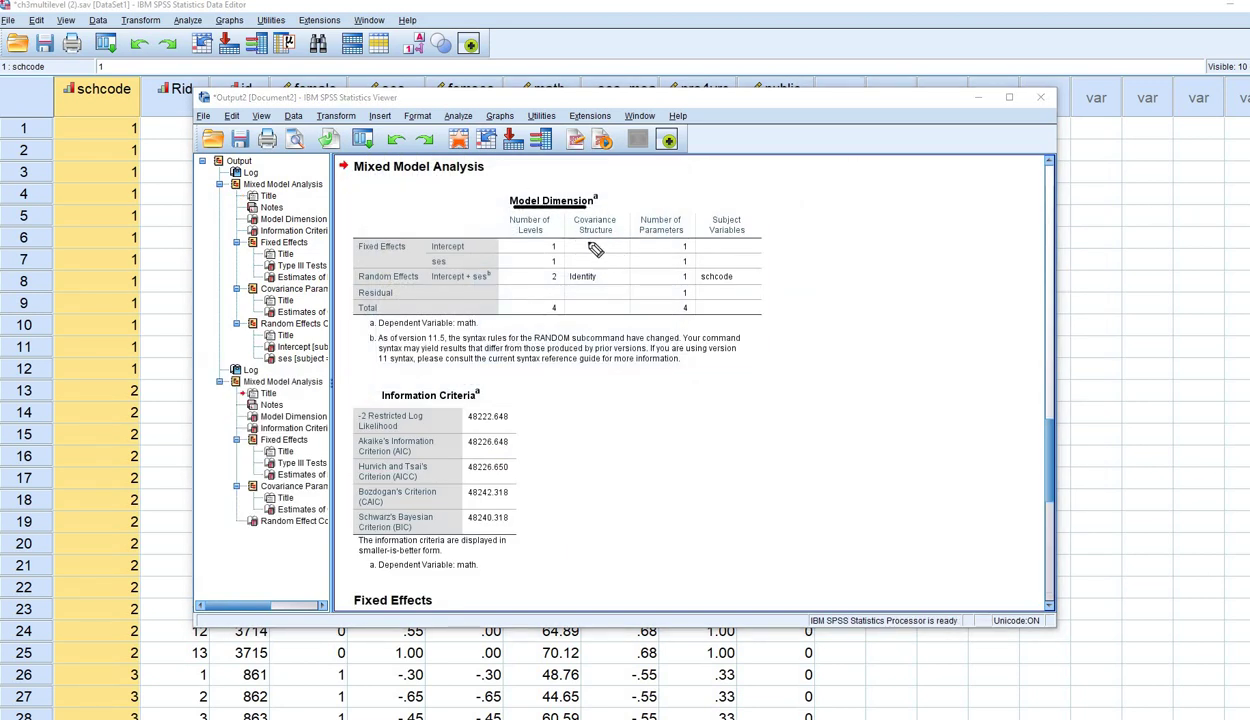
{"action": "left_click_drag", "start_coordinate": [576, 231], "coordinate": [612, 231]}
{"action": "mouse_move", "coordinate": [600, 278]}
{"action": "left_mouse_down"}
{"action": "mouse_move", "coordinate": [576, 262]}
{"action": "mouse_move", "coordinate": [562, 284]}
{"action": "mouse_move", "coordinate": [592, 286]}
{"action": "mouse_move", "coordinate": [578, 295]}
{"action": "left_mouse_up"}
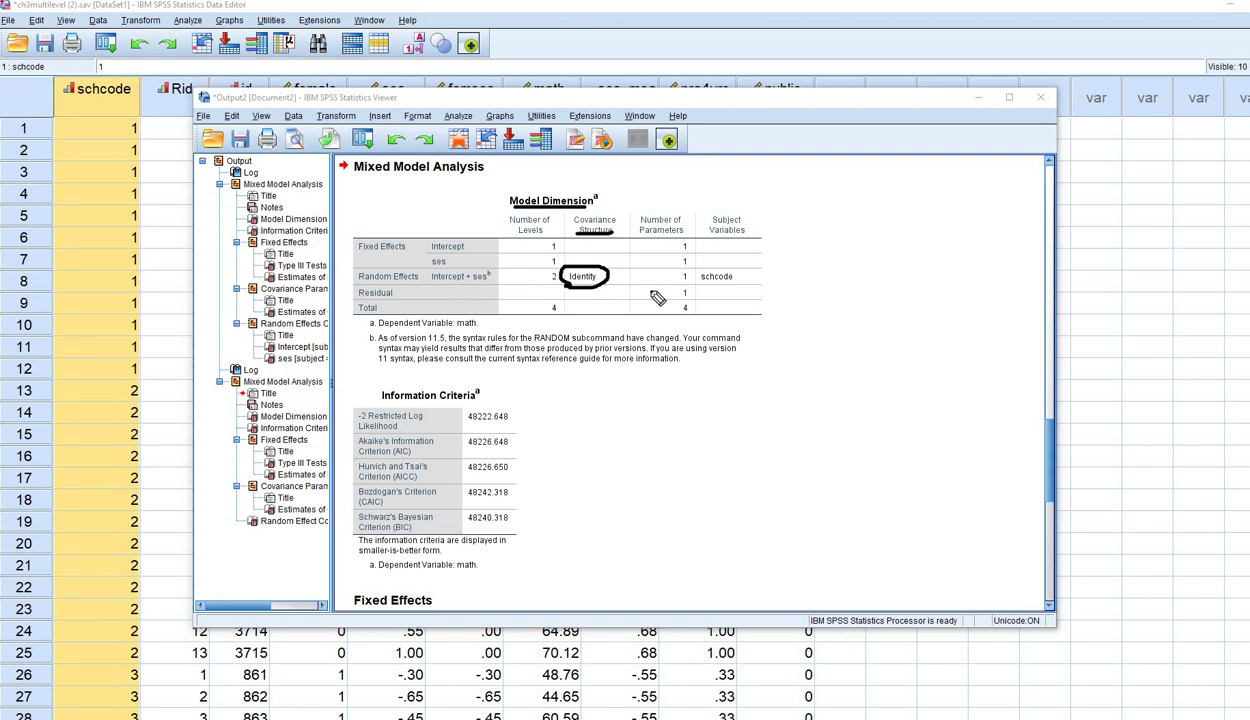
{"action": "left_click_drag", "start_coordinate": [692, 284], "coordinate": [670, 285]}
- Scroll down and mark the Intercept + ses variance estimate of 2.345990
{"action": "scroll", "coordinate": [826, 245], "scroll_direction": "down", "scroll_amount": 10}
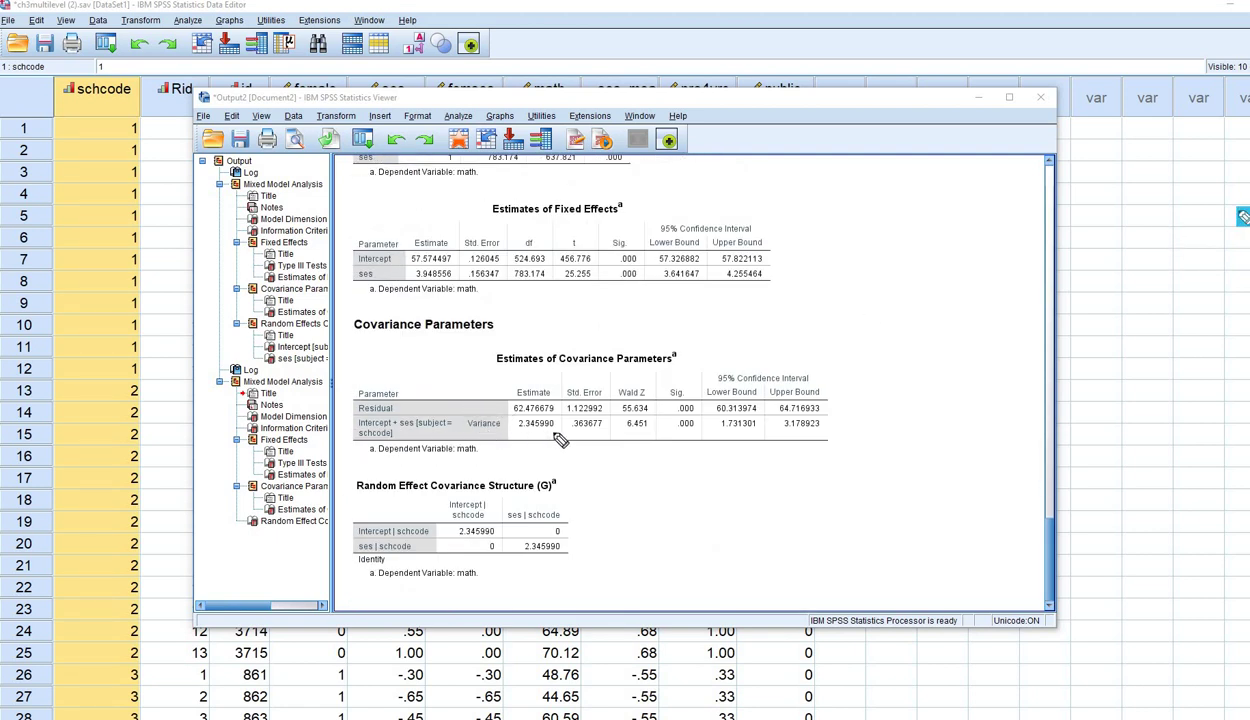
{"action": "left_click_drag", "start_coordinate": [511, 434], "coordinate": [551, 432]}
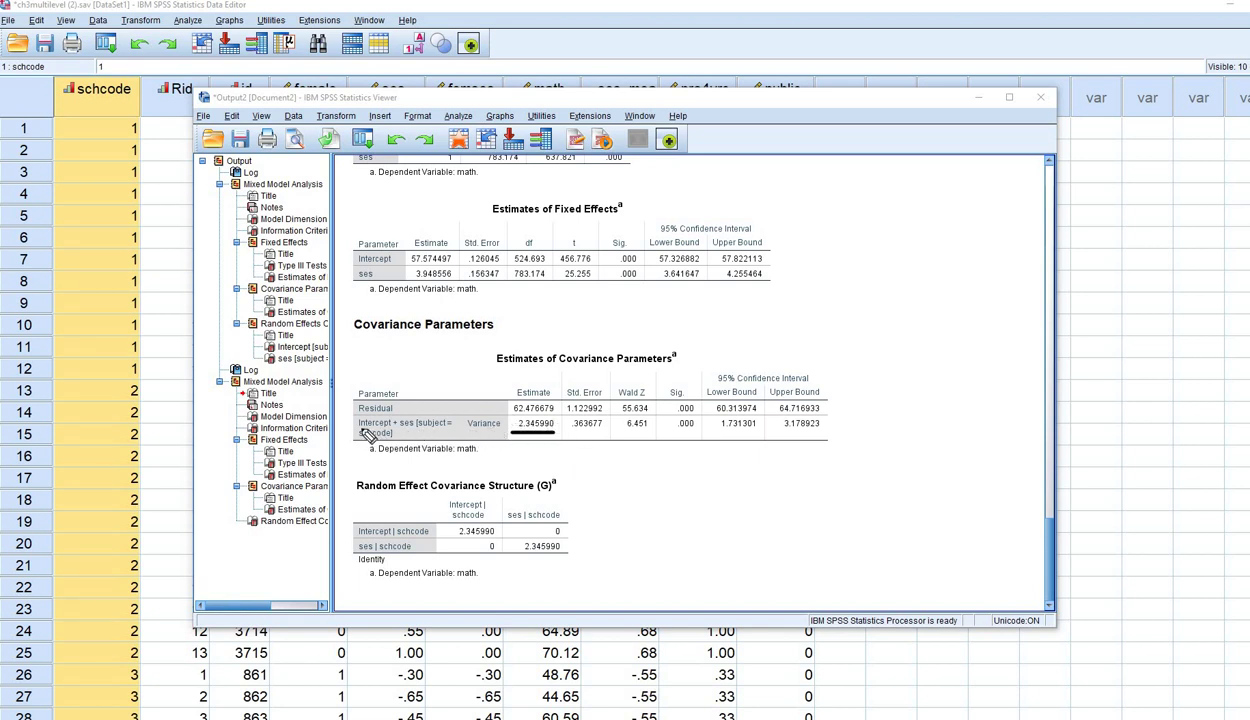
{"action": "left_click_drag", "start_coordinate": [358, 433], "coordinate": [405, 434]}
{"action": "key", "text": "Escape"}
- Paste the Linear Mixed Models command, with COVTYPE(ID), into a Syntax Editor
{"action": "left_click", "coordinate": [458, 116]}
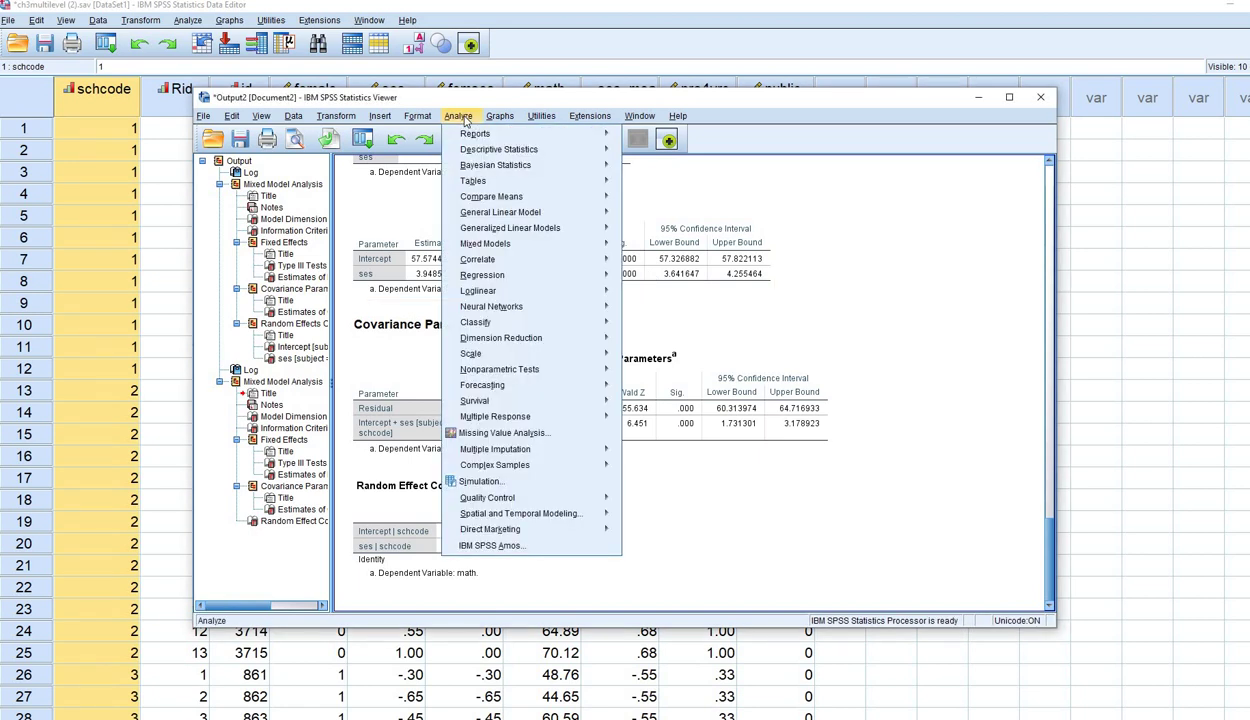
{"action": "mouse_move", "coordinate": [575, 244]}
{"action": "left_click", "coordinate": [678, 285]}
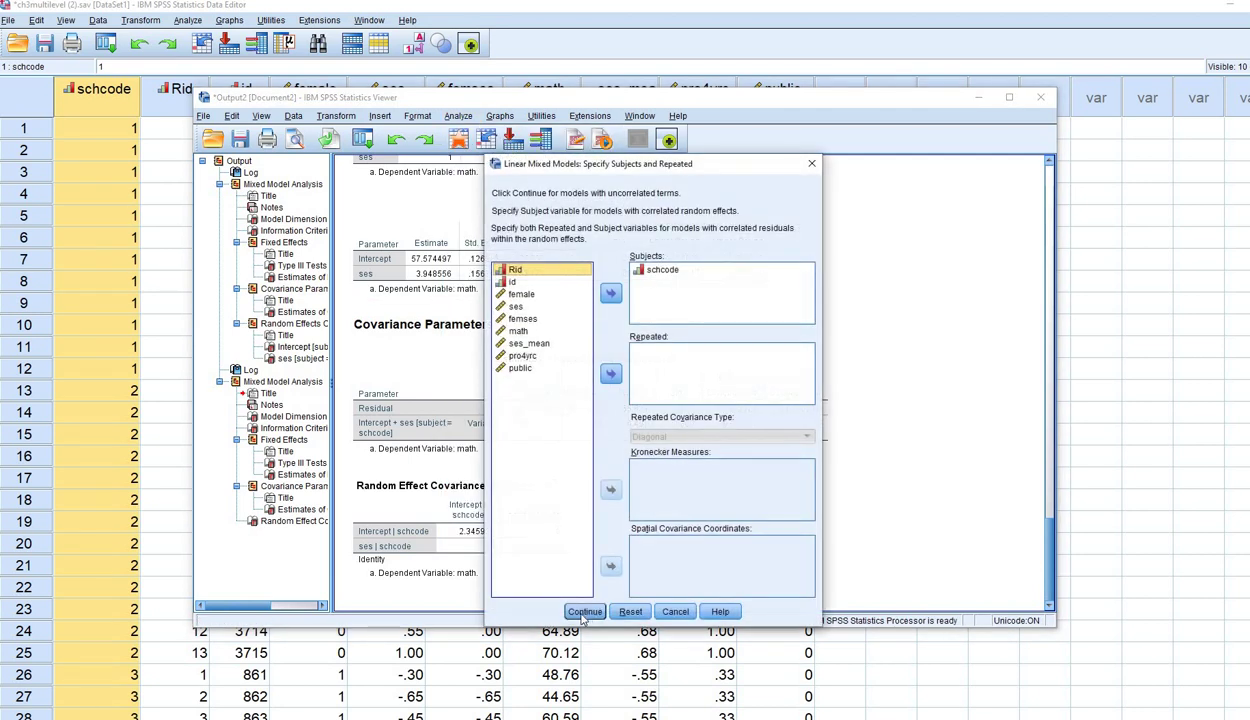
{"action": "left_click", "coordinate": [571, 602]}
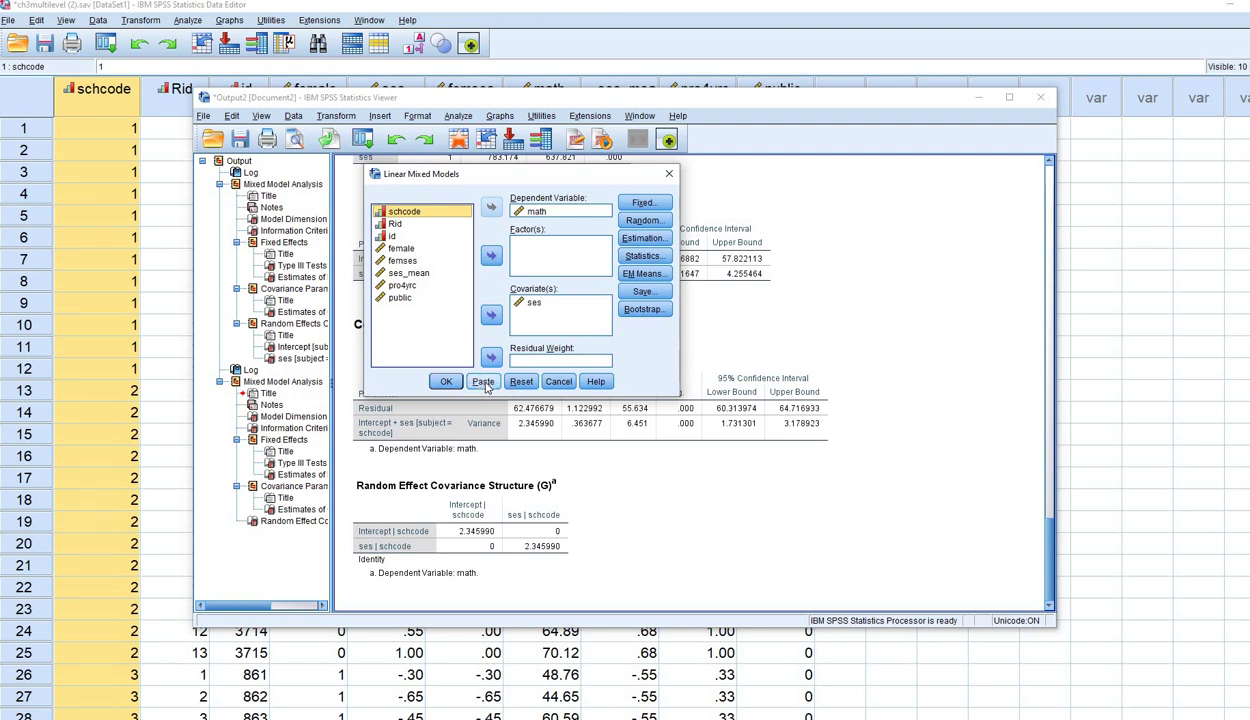
{"action": "left_click", "coordinate": [484, 384]}
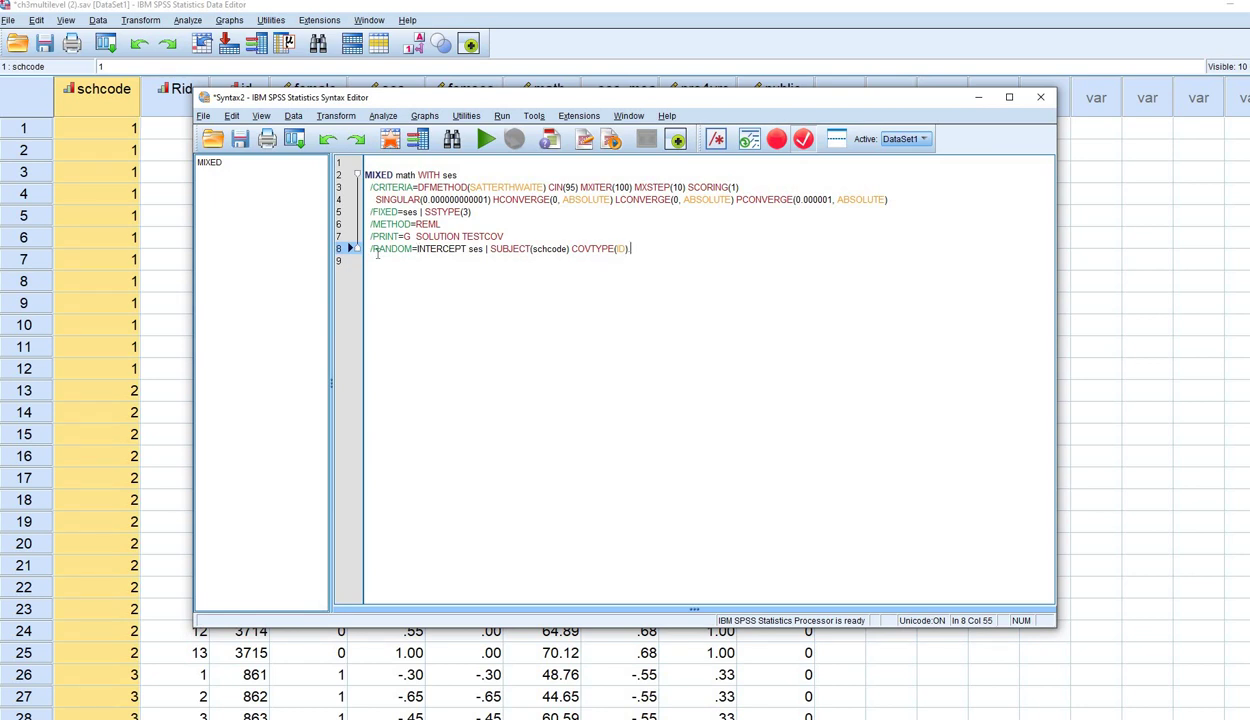
- Change COVTYPE(ID) to COVTYPE(UN) on the /RANDOM line 8
{"action": "triple_click", "coordinate": [446, 250]}
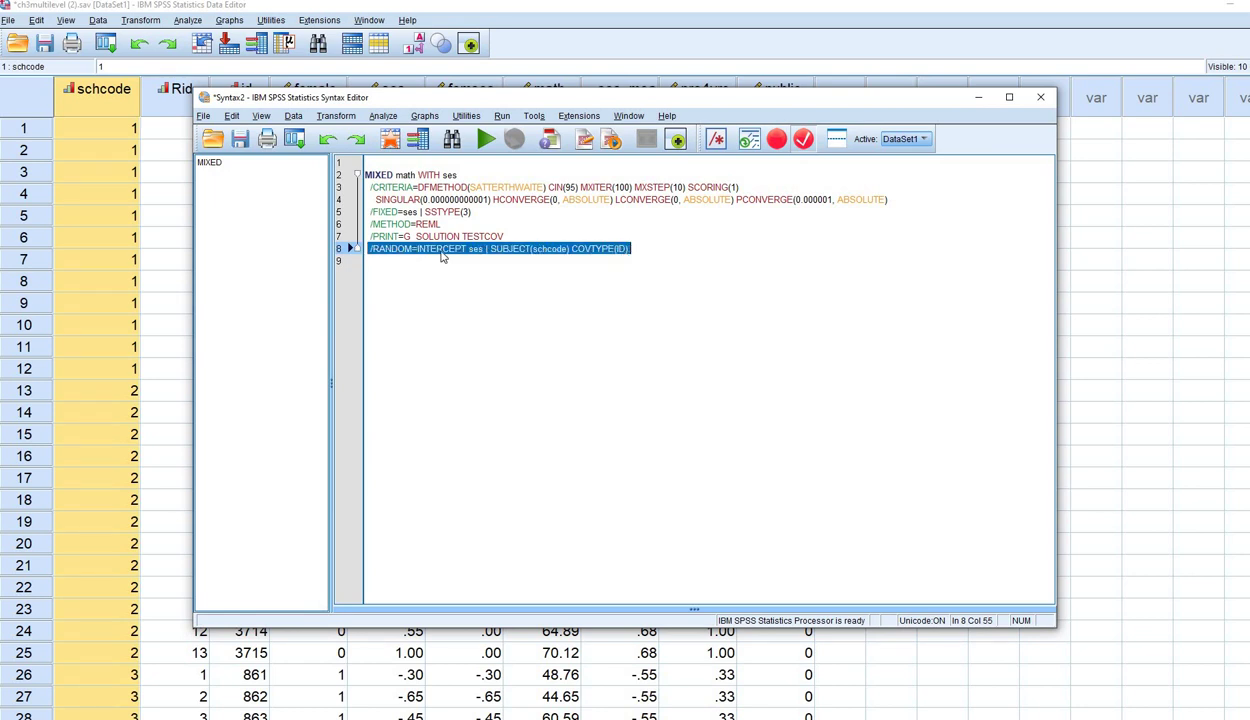
{"action": "left_click", "coordinate": [597, 278]}
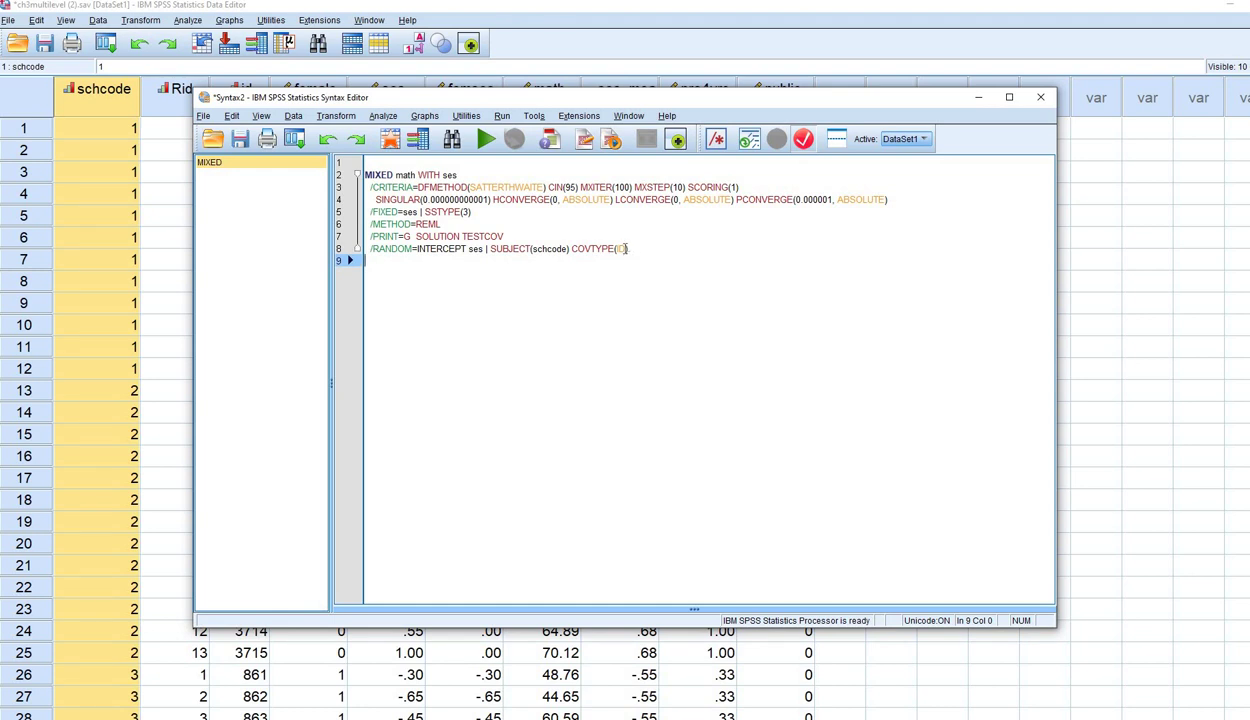
{"action": "left_click", "coordinate": [626, 248]}
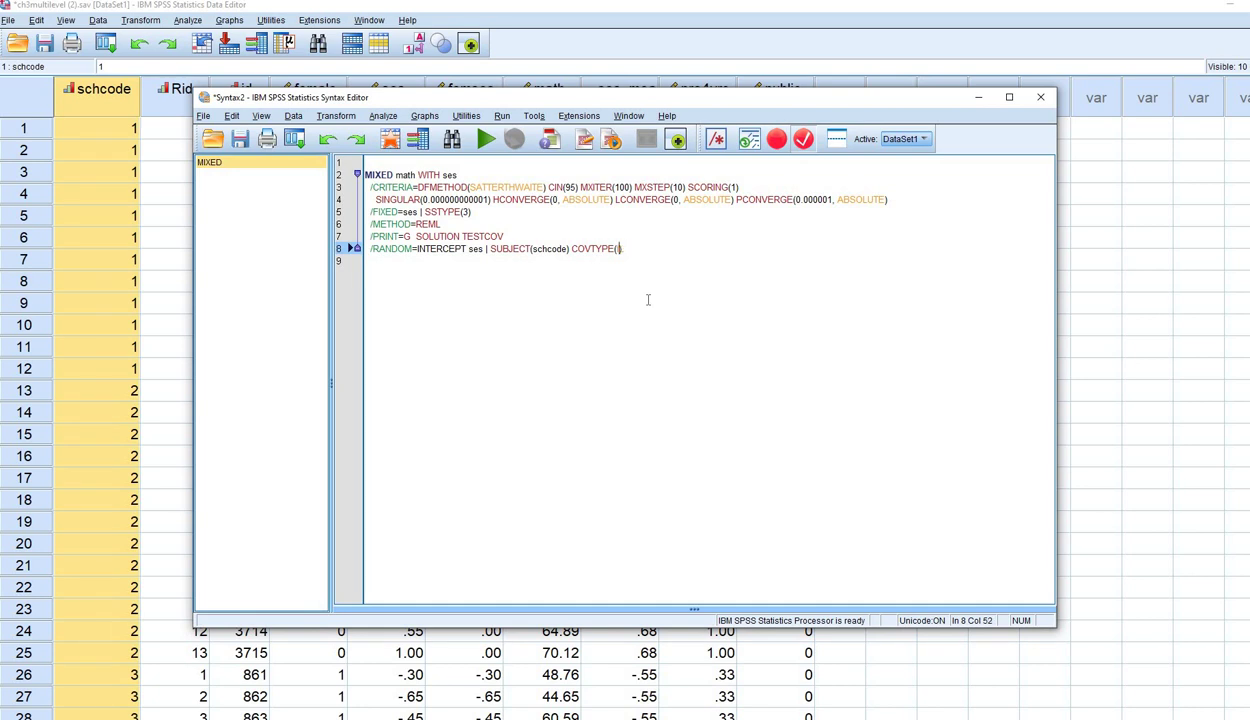
{"action": "key", "text": "BackSpace"}
{"action": "type", "text": "UN"}
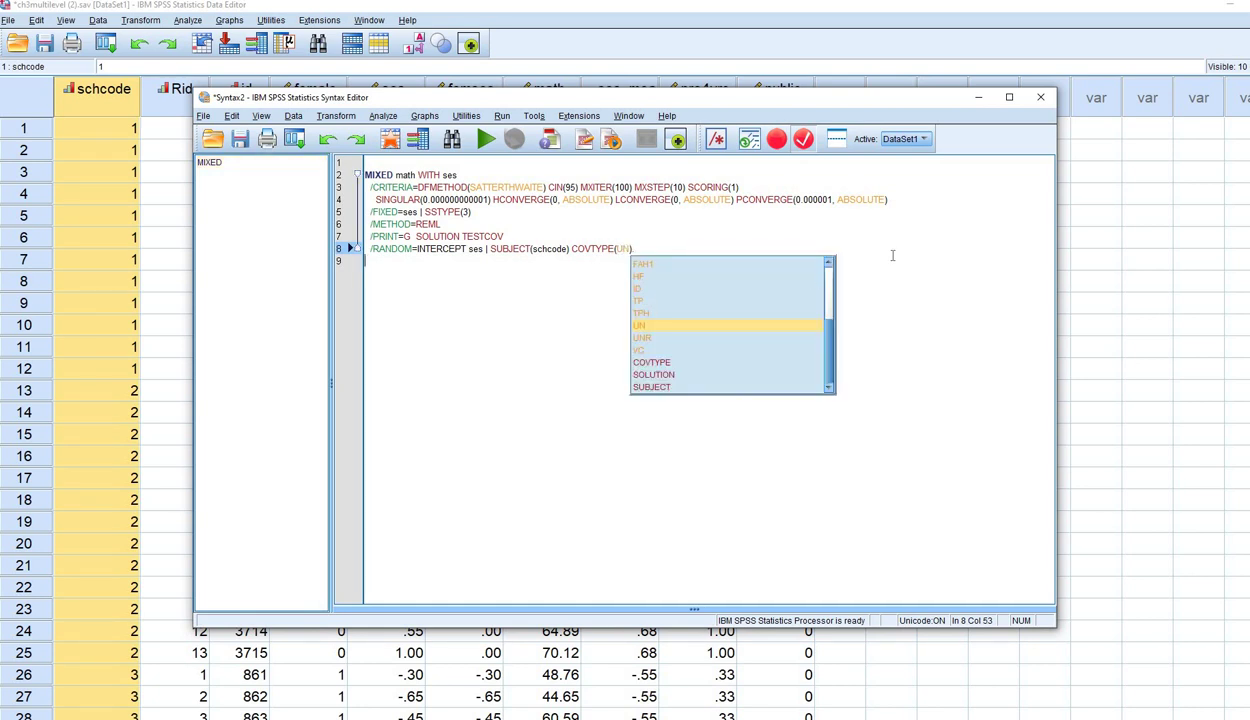
{"action": "left_click", "coordinate": [893, 256]}
- Run the edited MIXED command on syntax lines 2–8
{"action": "left_click_drag", "start_coordinate": [663, 248], "coordinate": [365, 176]}
{"action": "left_click", "coordinate": [487, 140]}
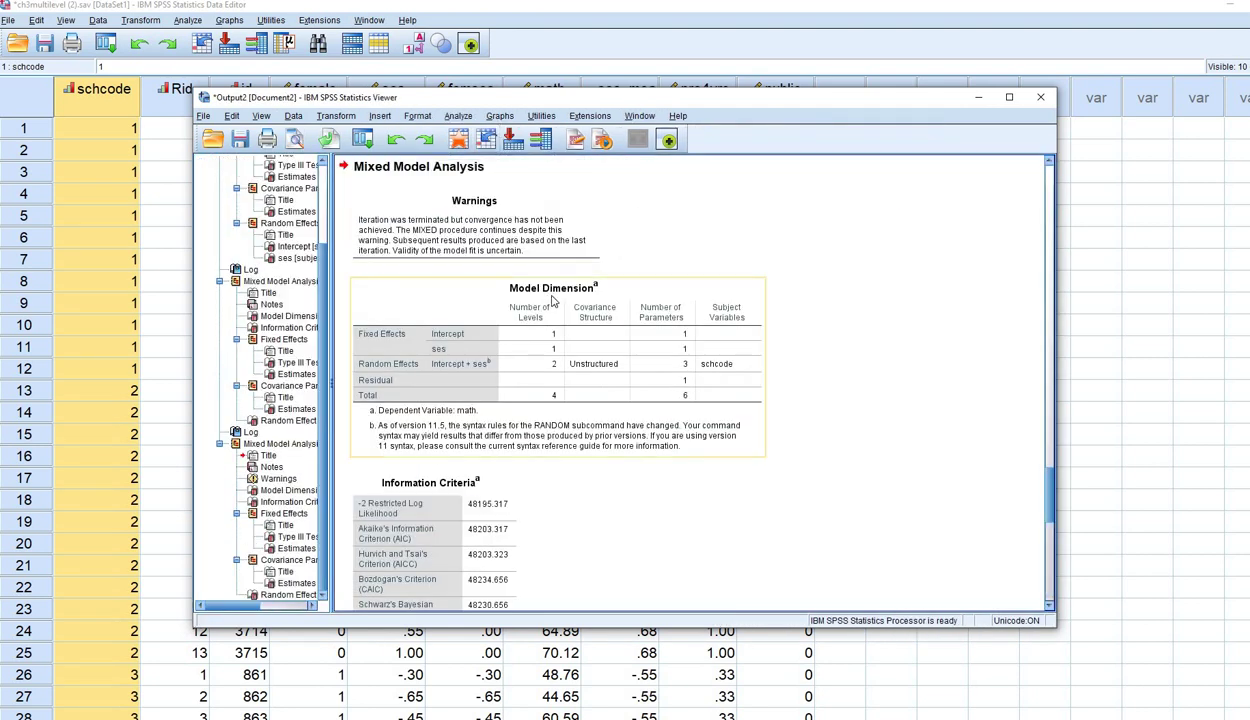
{"action": "scroll", "coordinate": [540, 280], "scroll_direction": "down", "scroll_amount": 3}
{"action": "scroll", "coordinate": [398, 241], "scroll_direction": "up", "scroll_amount": 1}
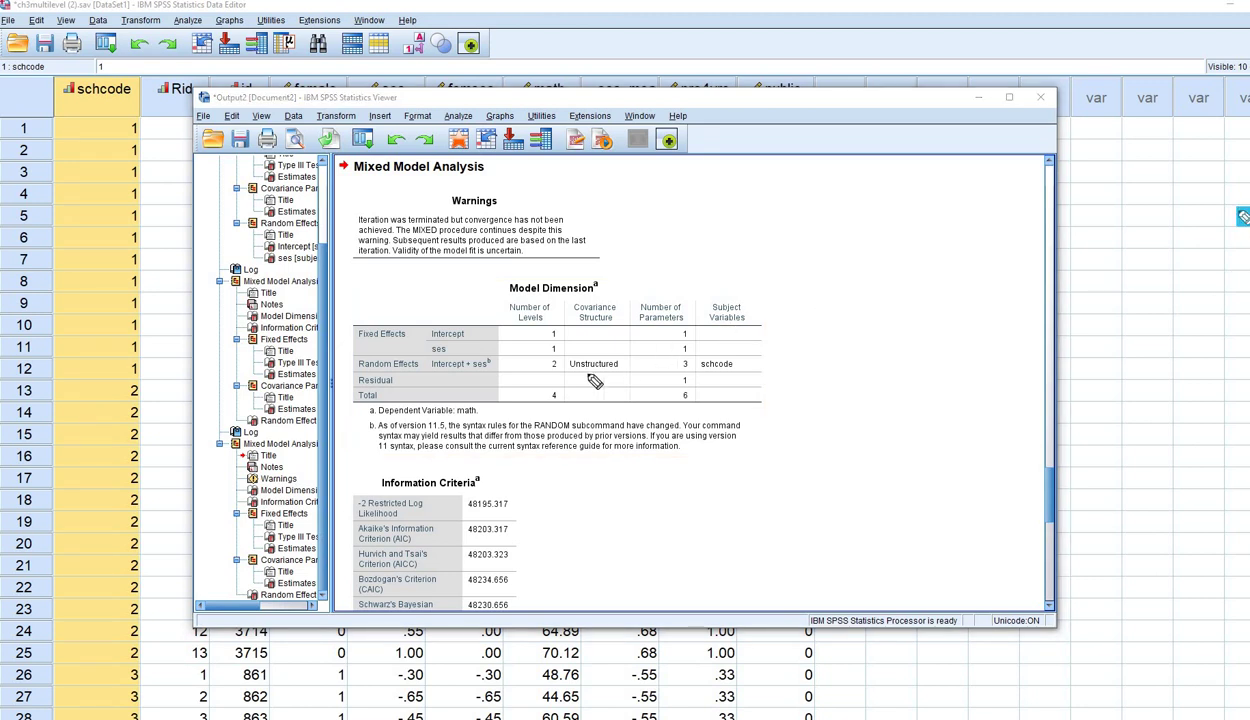
- Mark Unstructured and Intercept + ses in the Model Dimension table, then clear the marks
{"action": "mouse_move", "coordinate": [566, 373]}
{"action": "left_mouse_down"}
{"action": "mouse_move", "coordinate": [700, 358]}
{"action": "mouse_move", "coordinate": [666, 368]}
{"action": "mouse_move", "coordinate": [684, 381]}
{"action": "left_mouse_up"}
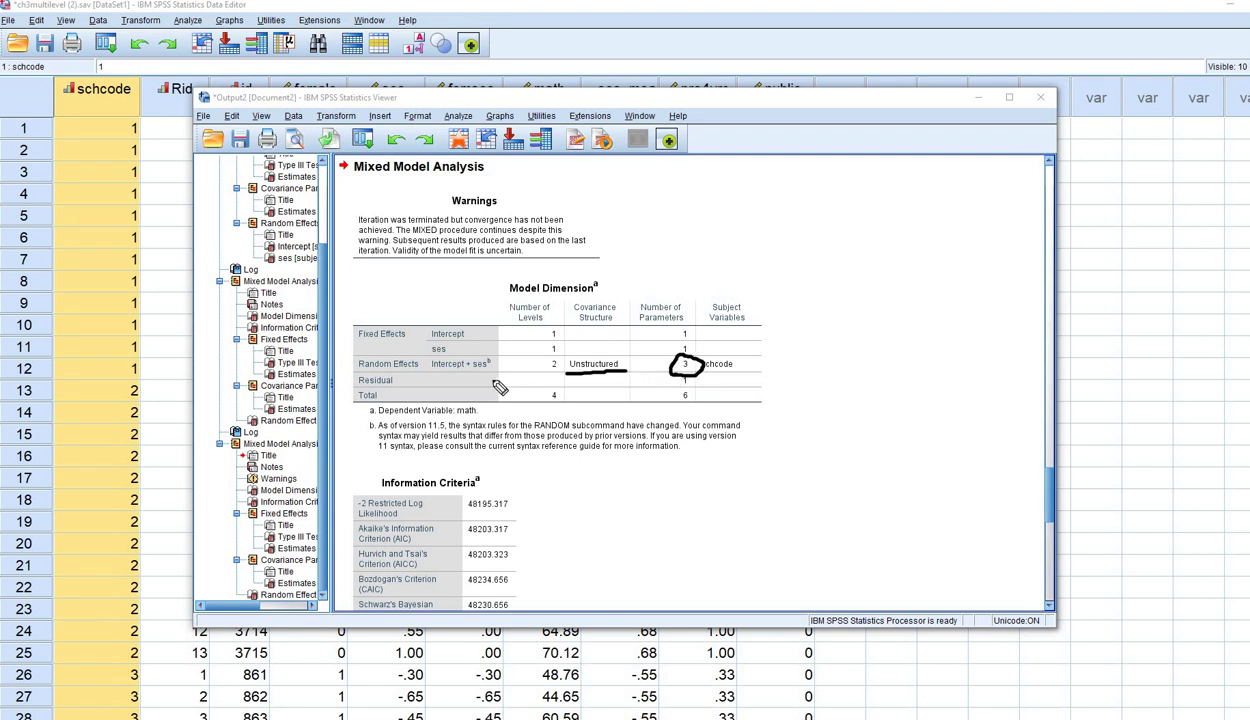
{"action": "left_click_drag", "start_coordinate": [431, 370], "coordinate": [462, 369]}
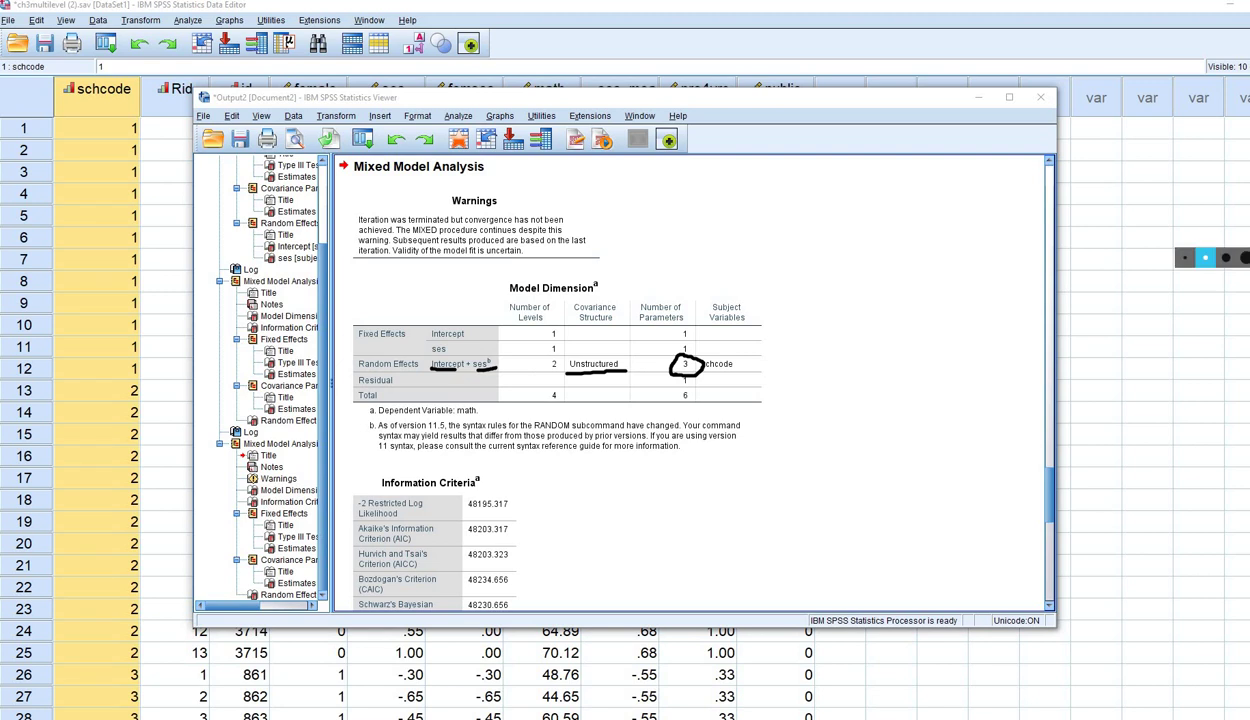
{"action": "key", "text": "Escape"}
- Scroll to the unstructured covariance estimates and highlight the Residual and UN Intercept/ses rows
{"action": "scroll", "coordinate": [820, 350], "scroll_direction": "down", "scroll_amount": 10}
{"action": "scroll", "coordinate": [1035, 284], "scroll_direction": "down", "scroll_amount": 3}
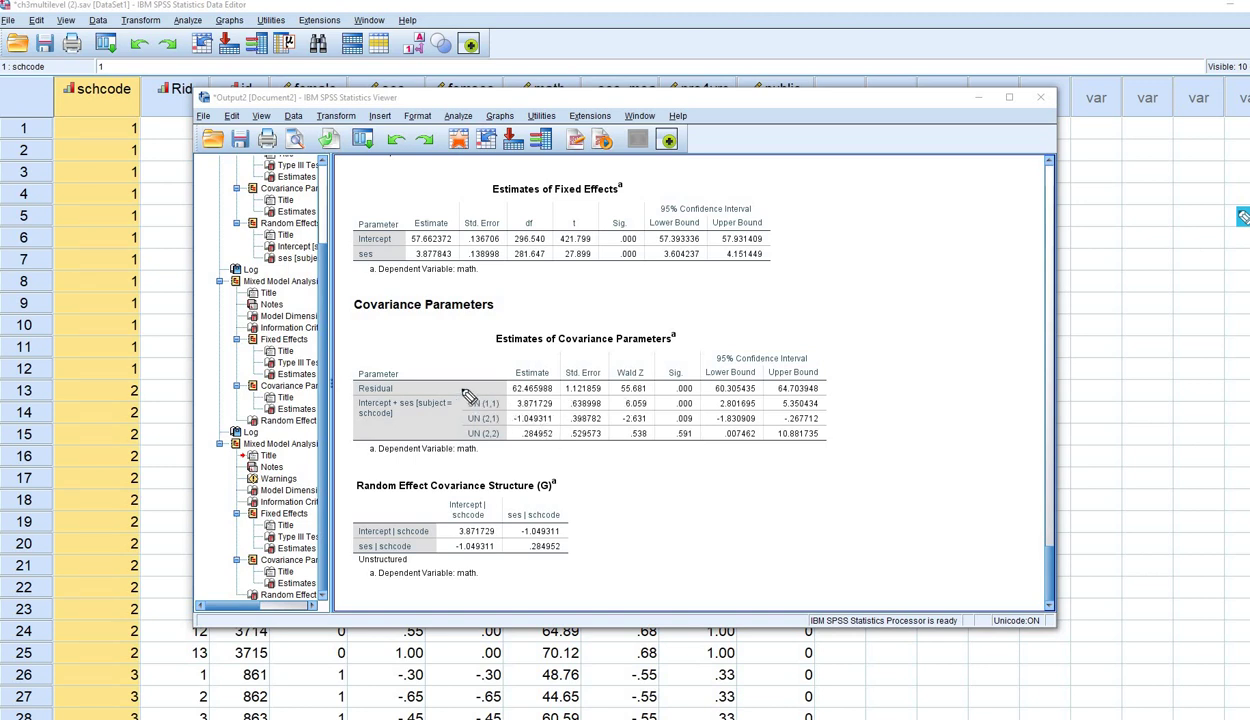
{"action": "left_click_drag", "start_coordinate": [470, 390], "coordinate": [503, 382]}
{"action": "mouse_move", "coordinate": [441, 403]}
{"action": "left_mouse_down"}
{"action": "mouse_move", "coordinate": [458, 400]}
{"action": "mouse_move", "coordinate": [430, 436]}
{"action": "mouse_move", "coordinate": [428, 420]}
{"action": "mouse_move", "coordinate": [458, 424]}
{"action": "left_mouse_up"}
{"action": "key", "text": "Escape"}
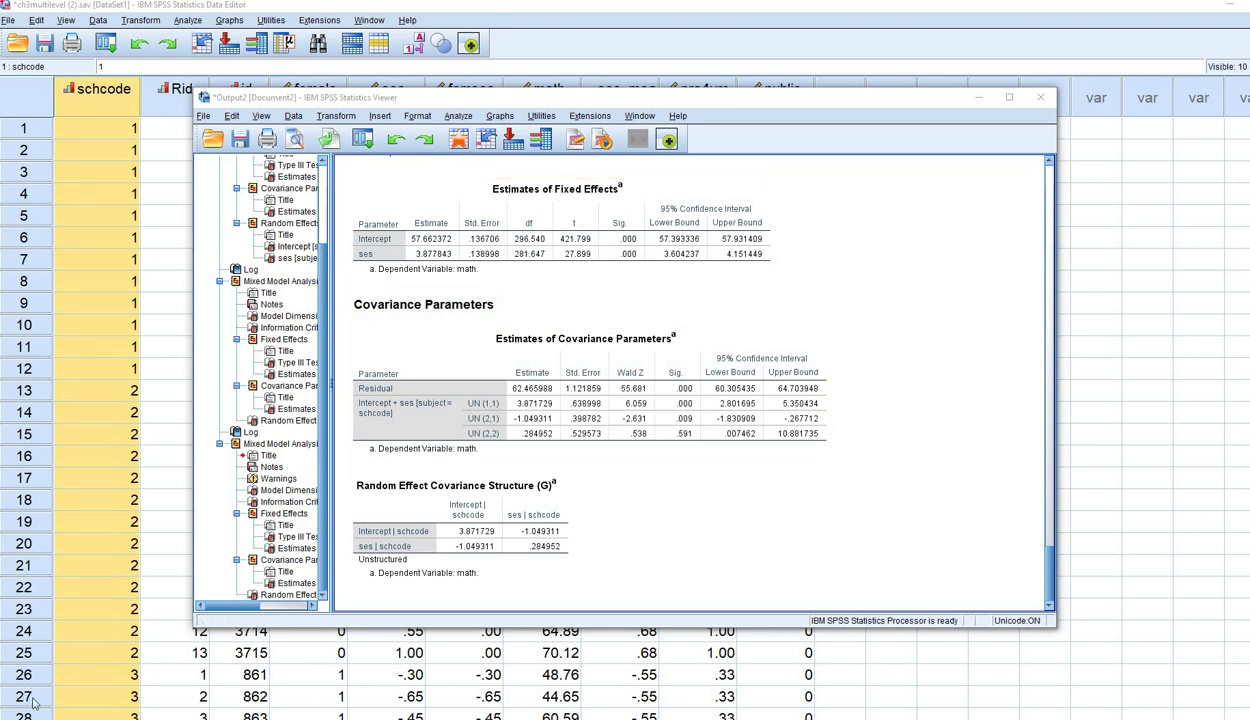
- Back in the Syntax Editor, highlight /RANDOM=INTERCEPT and COVTYPE(UN) on line 8
{"action": "key", "text": "alt+Tab"}
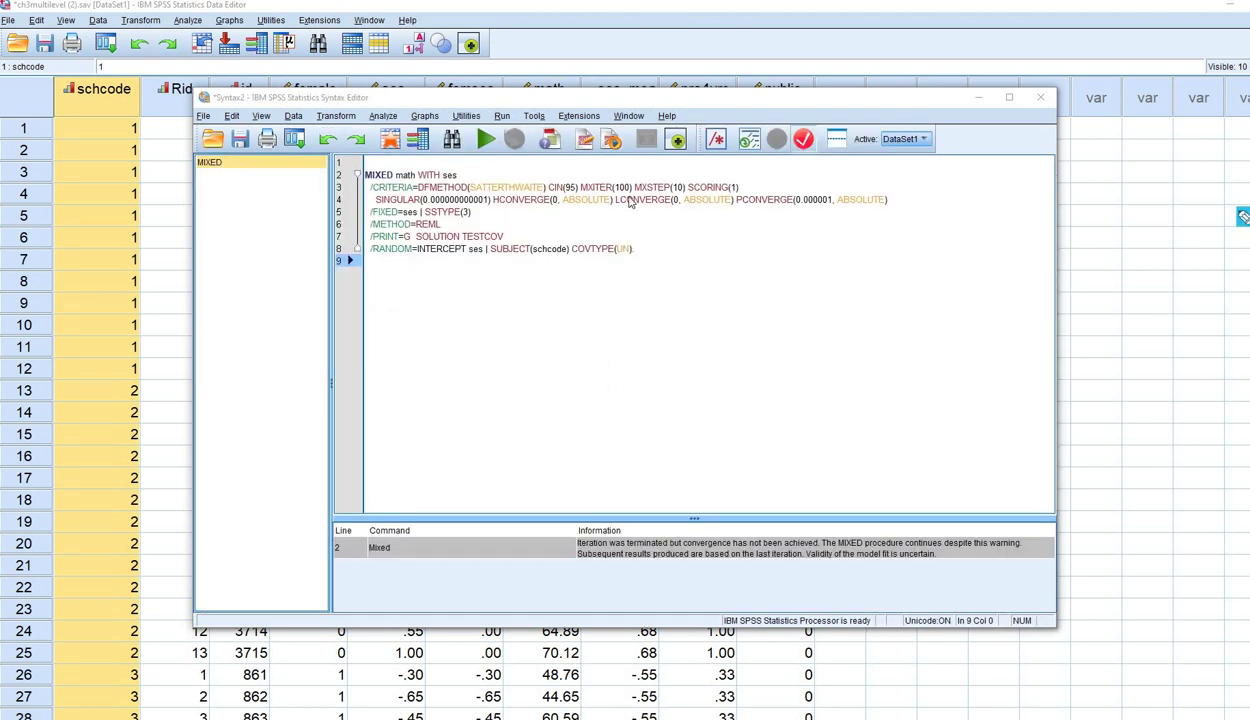
{"action": "left_click_drag", "start_coordinate": [367, 261], "coordinate": [440, 261]}
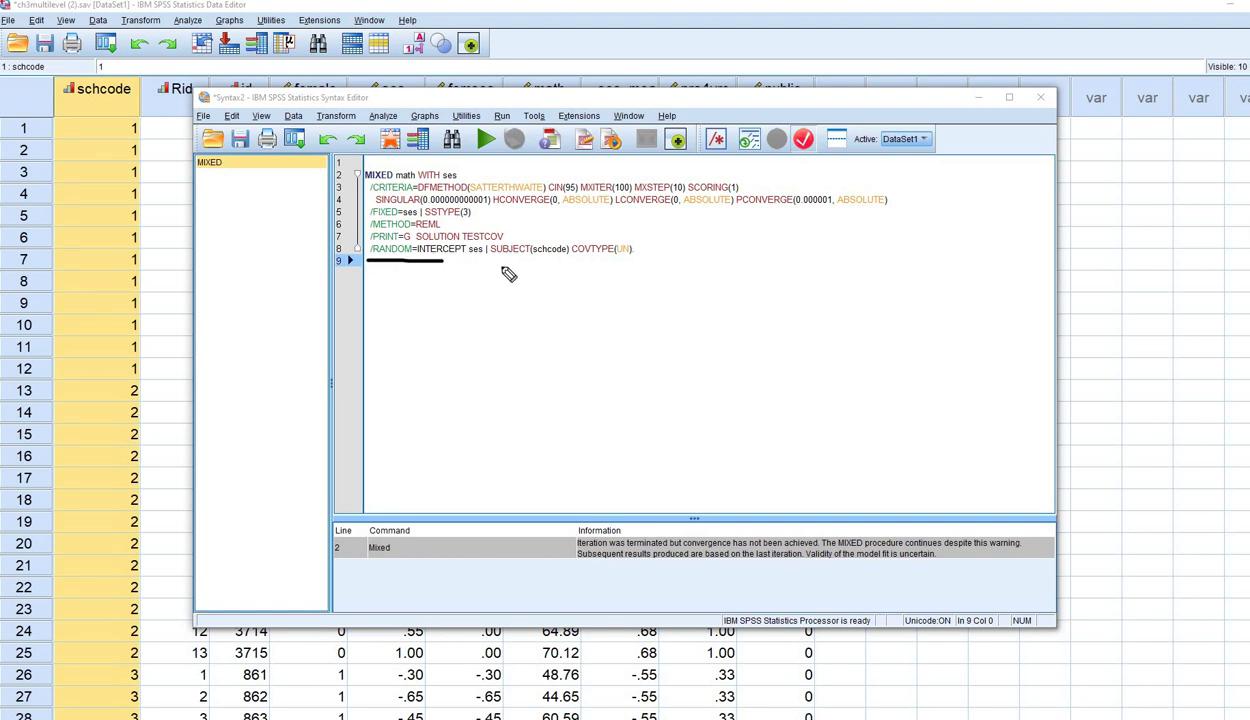
{"action": "left_click_drag", "start_coordinate": [574, 256], "coordinate": [645, 240]}
{"action": "key", "text": "Escape"}
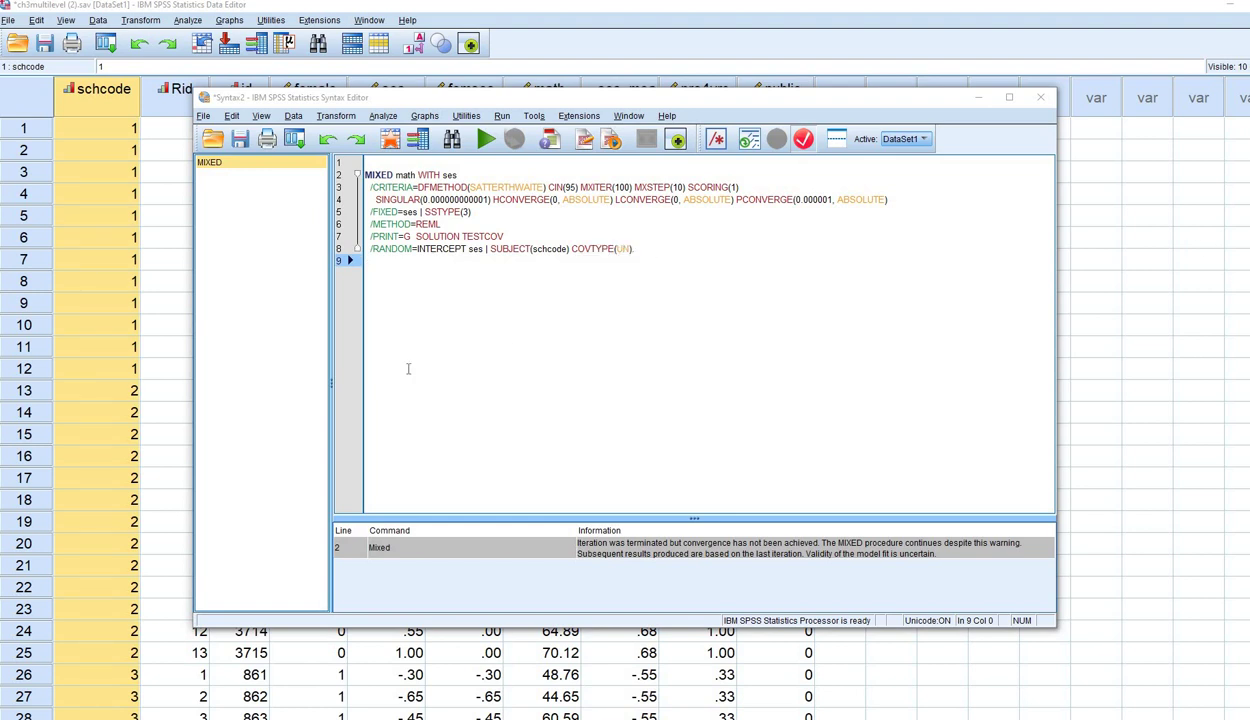